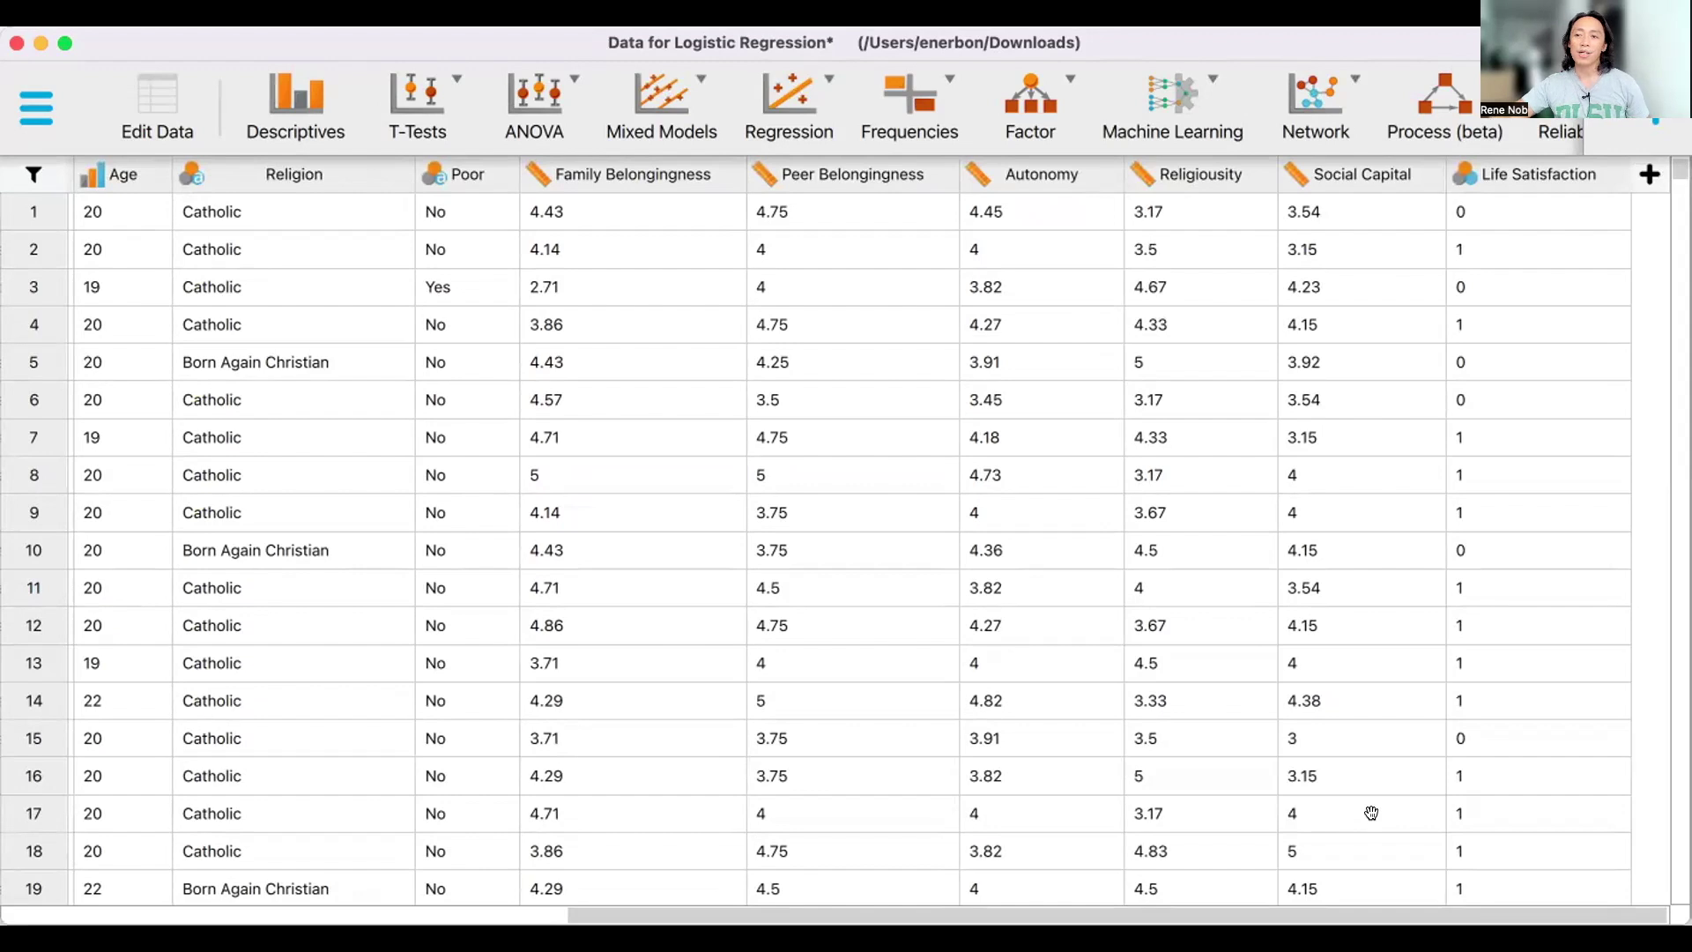
Start a new Classical > Logistic Regression analysis from the Regression menu
{"action": "left_click", "coordinate": [819, 123]}
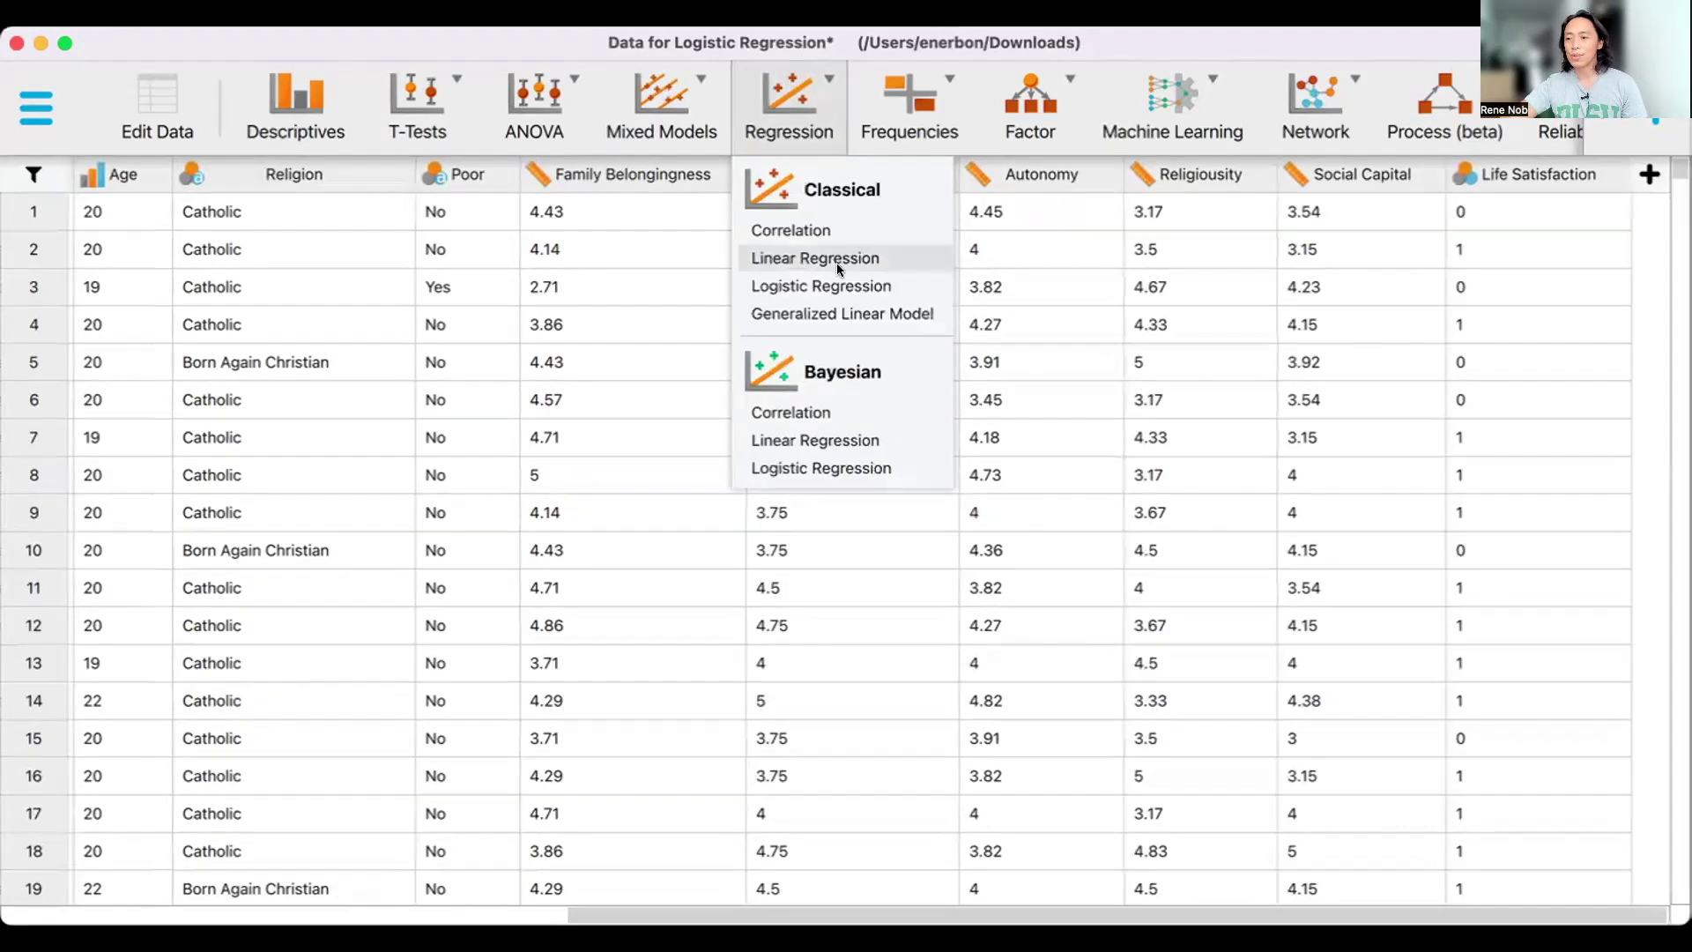
{"action": "left_click", "coordinate": [838, 285]}
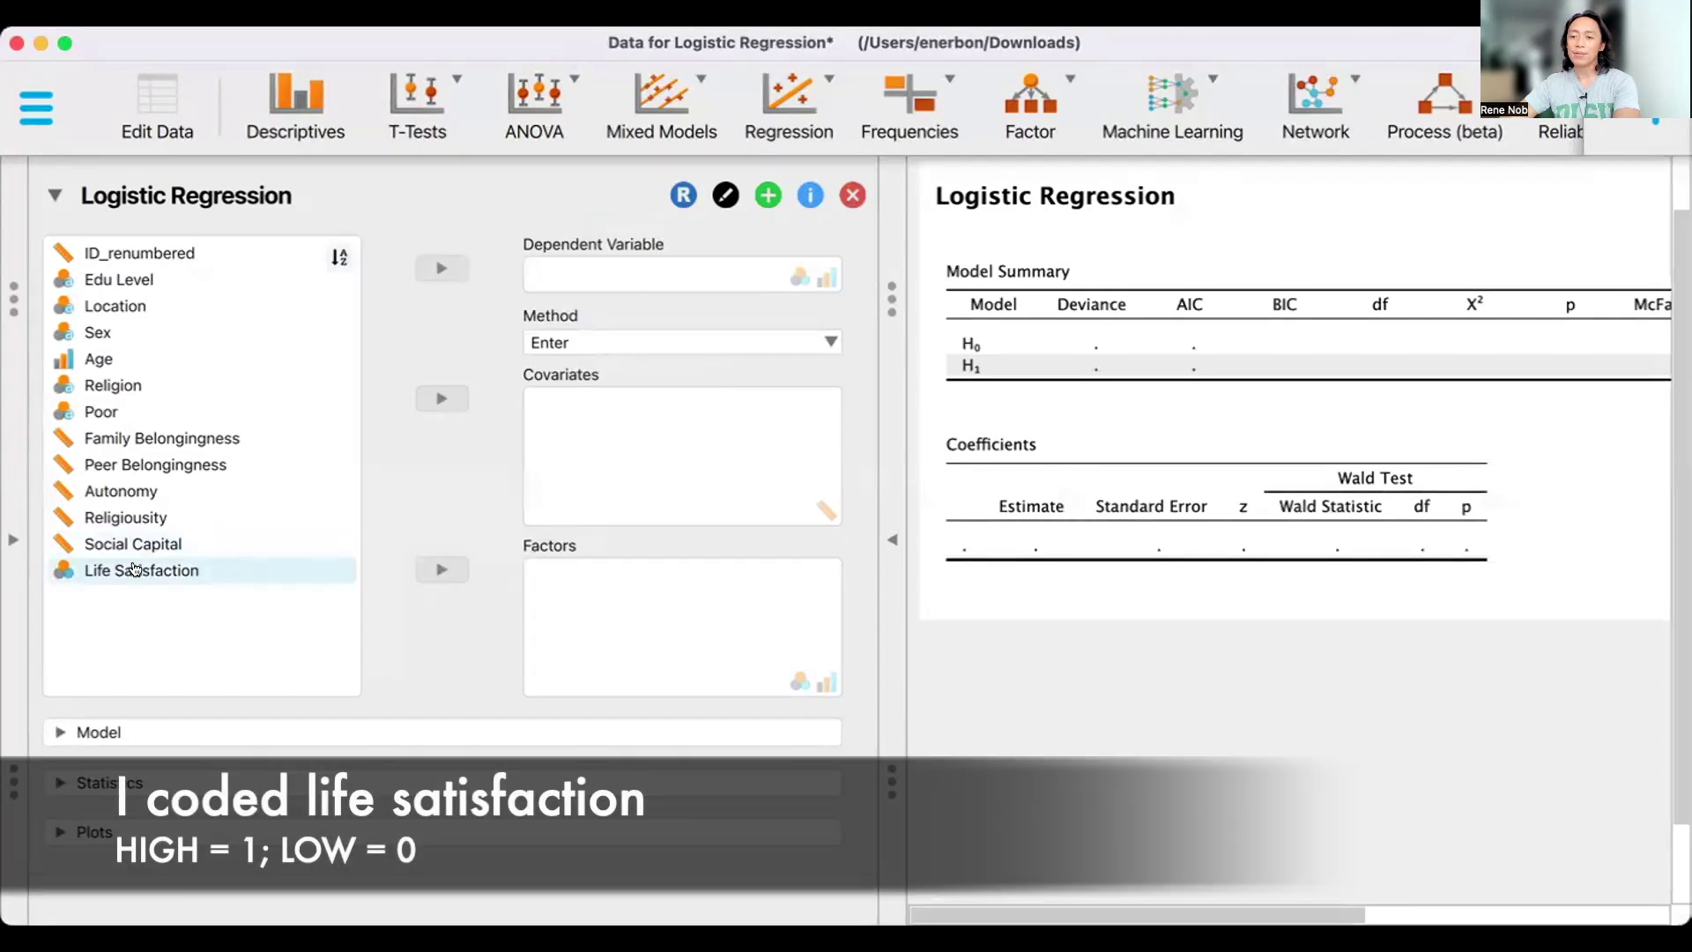
Set Life Satisfaction as the dependent variable and add Family and Peer Belongingness as covariates
{"action": "left_click", "coordinate": [168, 571]}
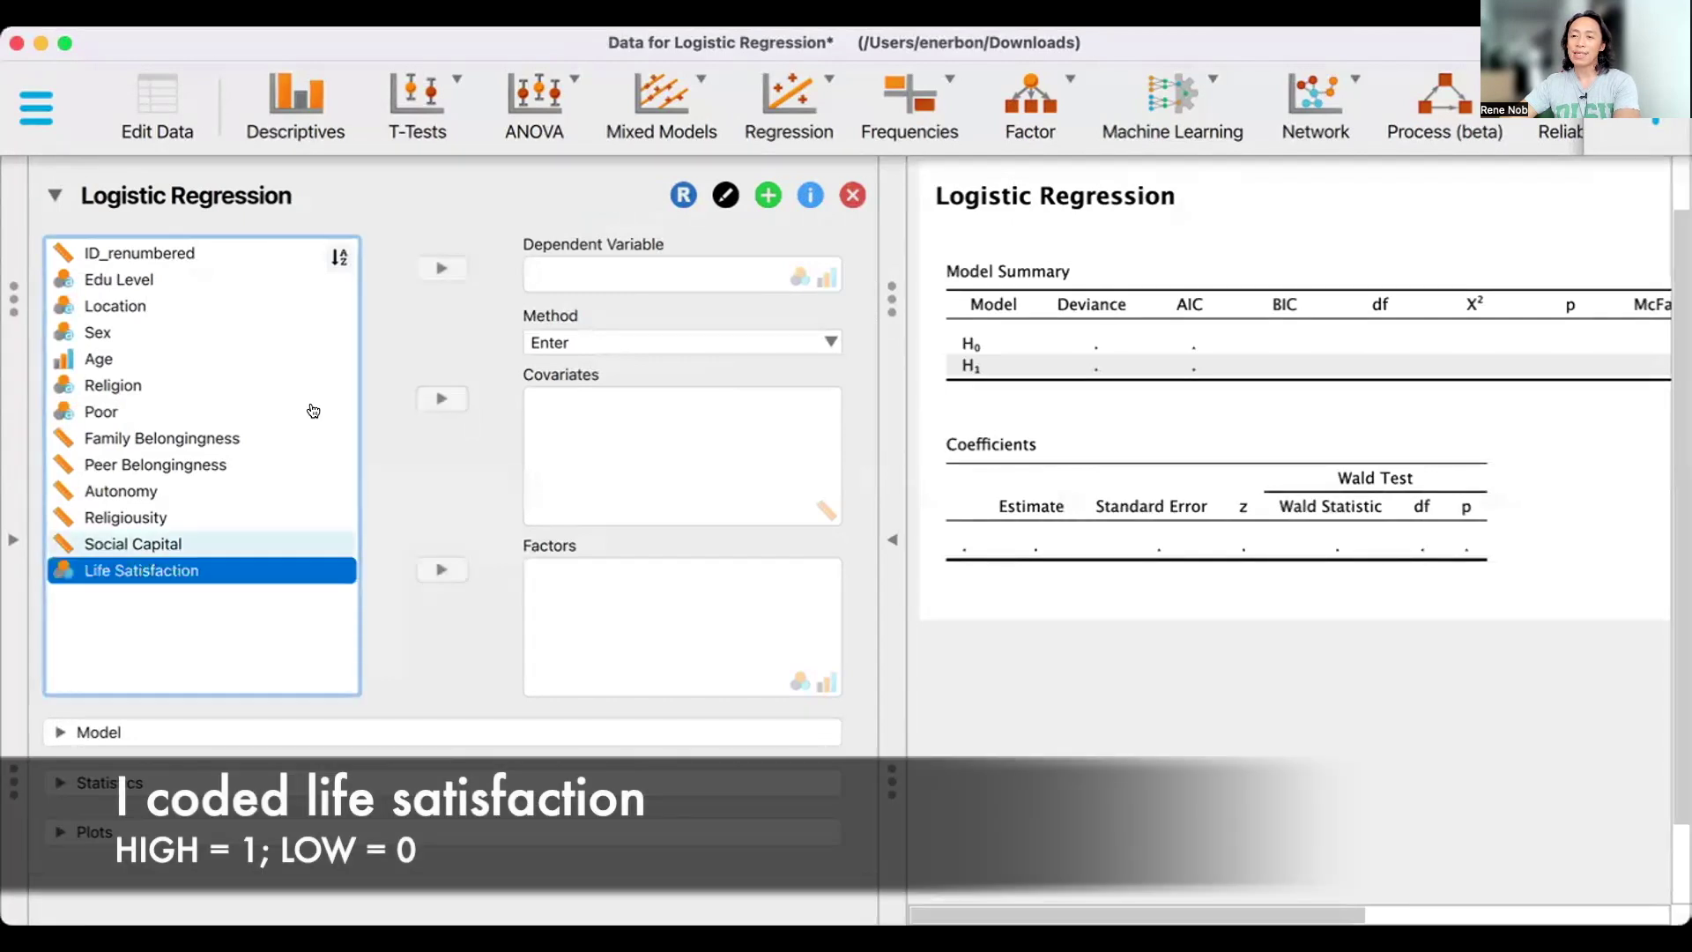
{"action": "left_click", "coordinate": [441, 267]}
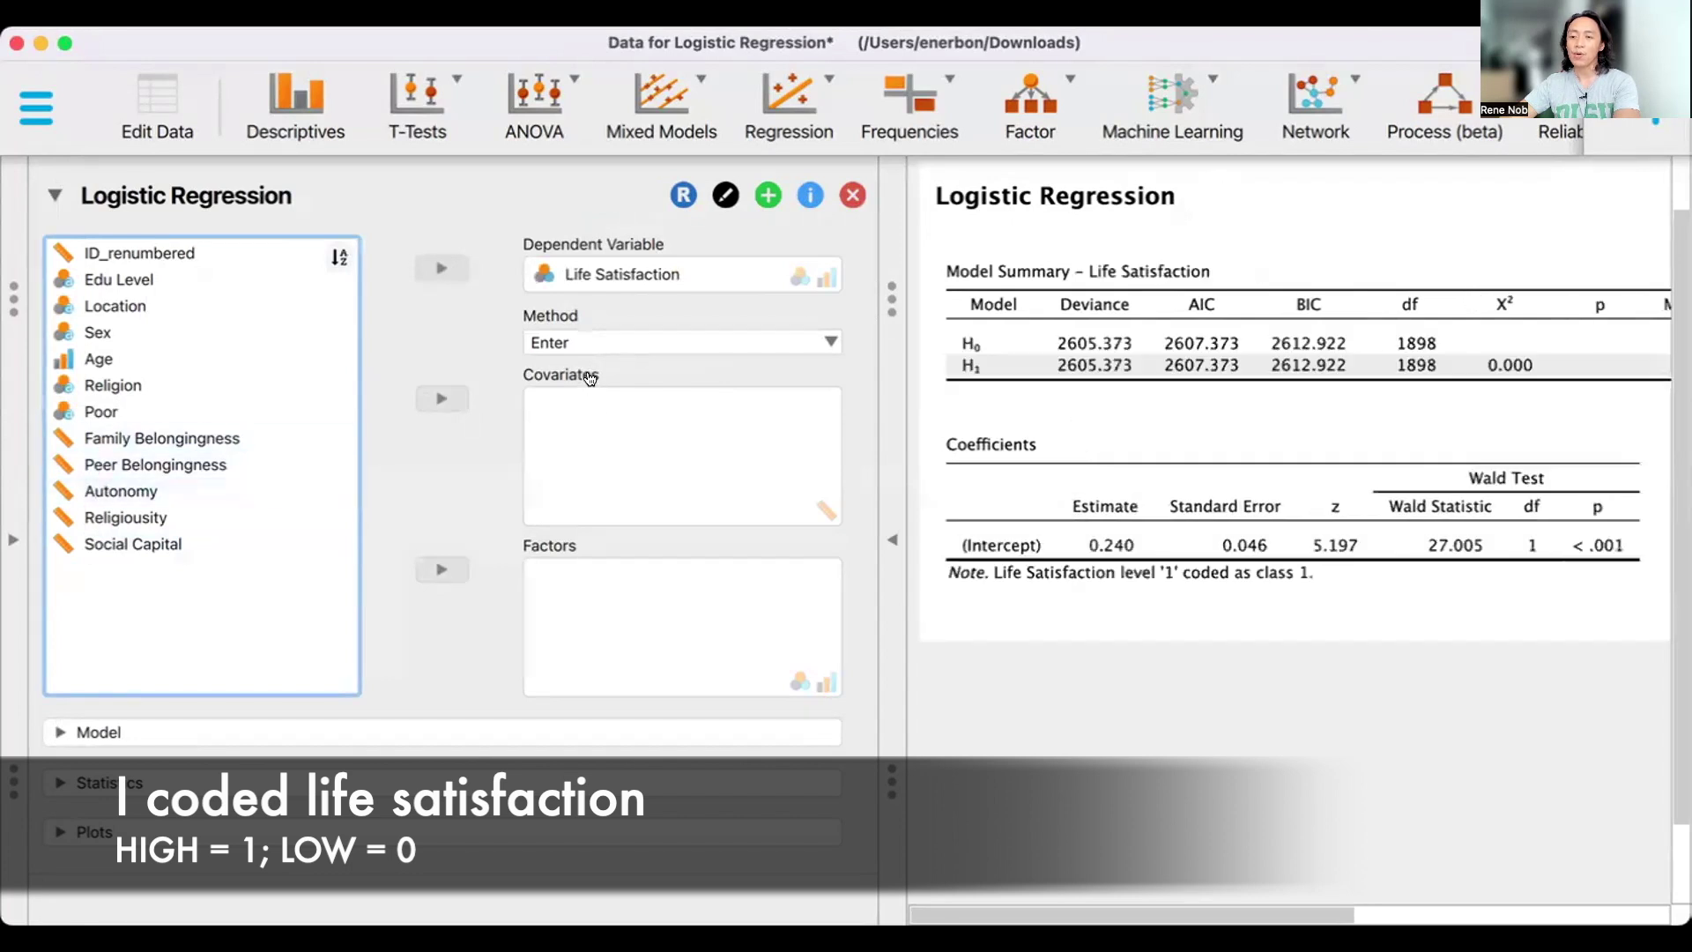
{"action": "left_click", "coordinate": [175, 441]}
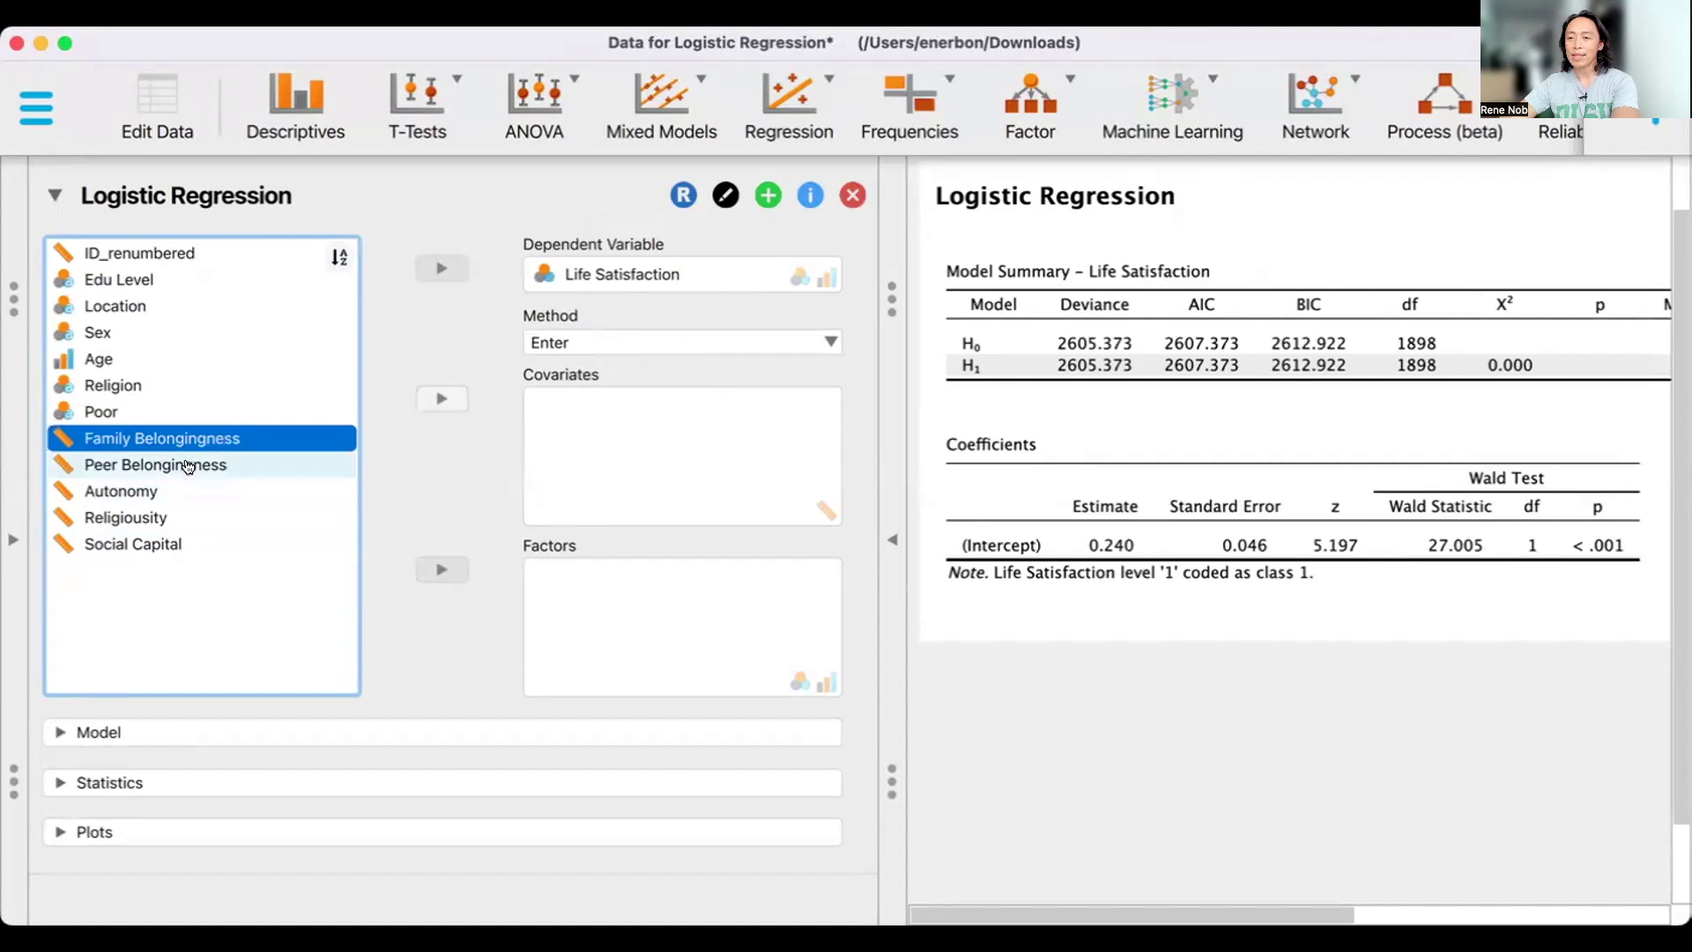
{"action": "left_click", "coordinate": [185, 465], "text": "shift"}
{"action": "left_click", "coordinate": [424, 407]}
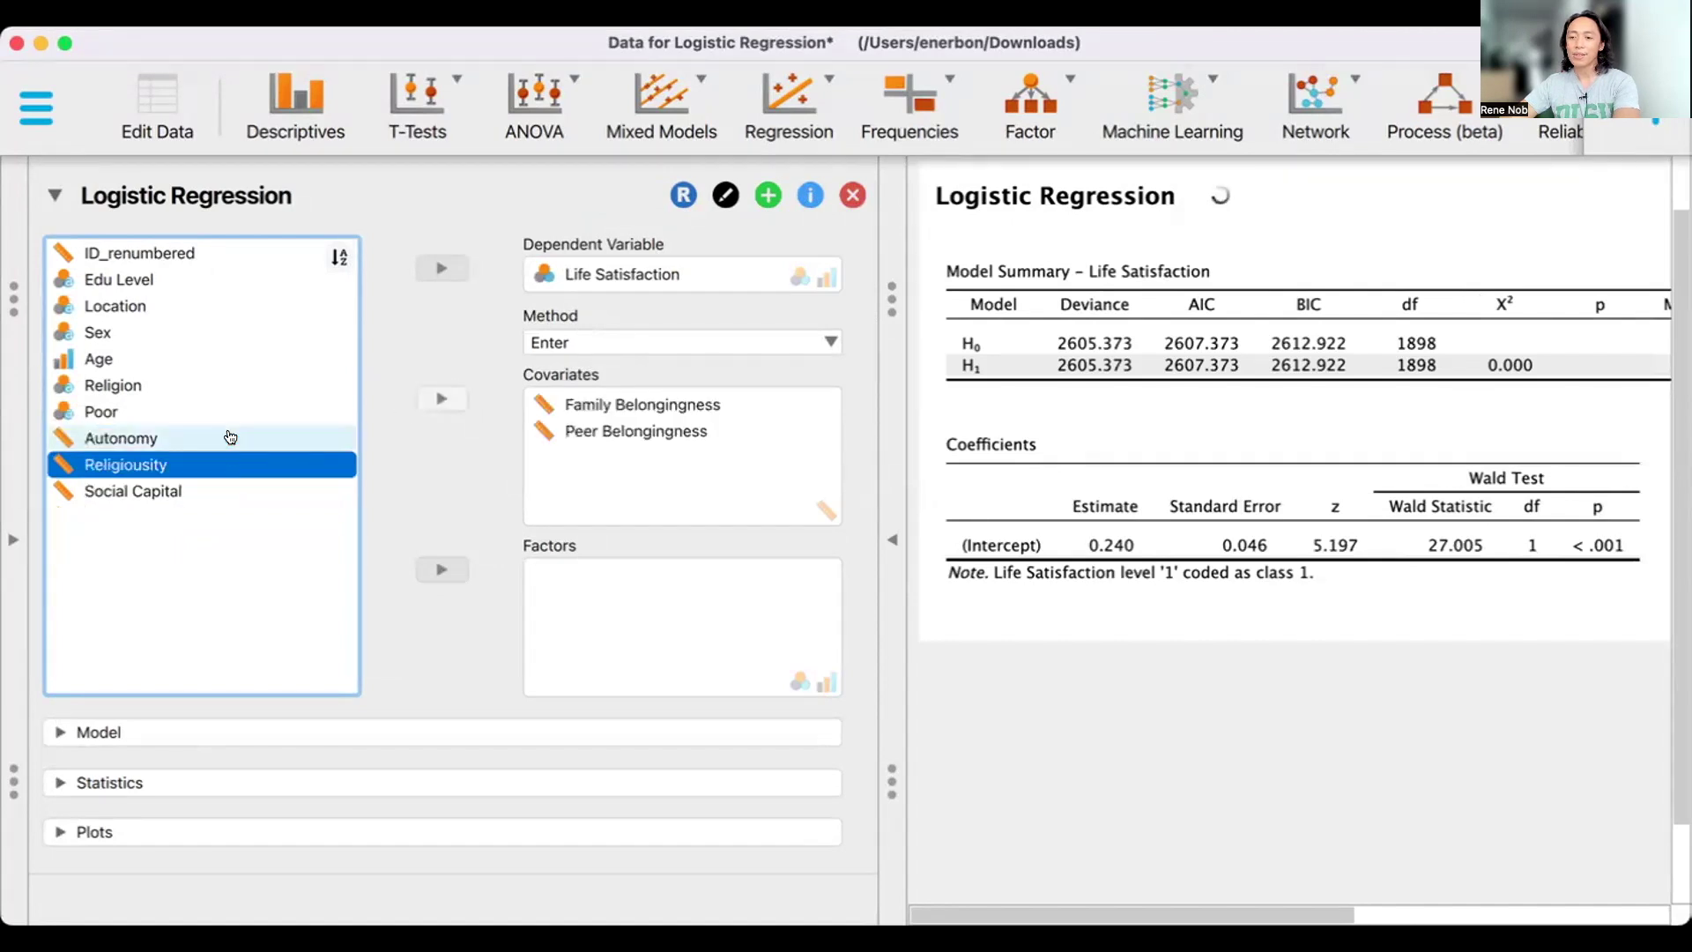
Add Autonomy and Social Capital as the remaining covariates
{"action": "left_click", "coordinate": [228, 438]}
{"action": "left_click", "coordinate": [440, 402]}
{"action": "left_click", "coordinate": [231, 465]}
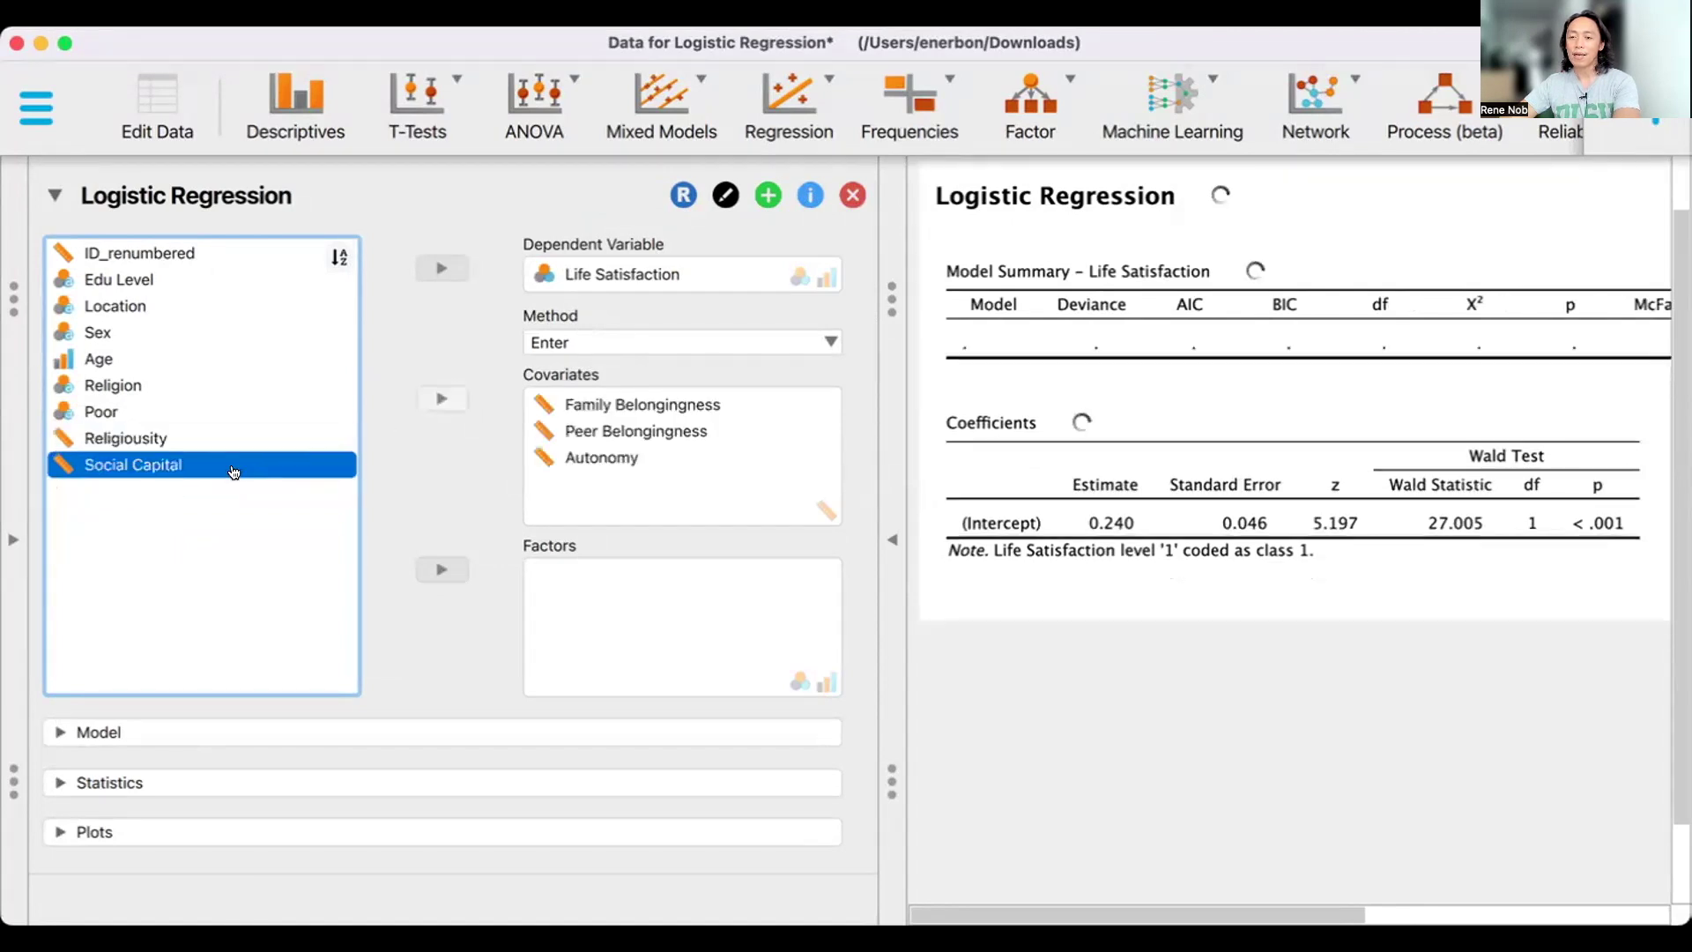
{"action": "left_click", "coordinate": [440, 398]}
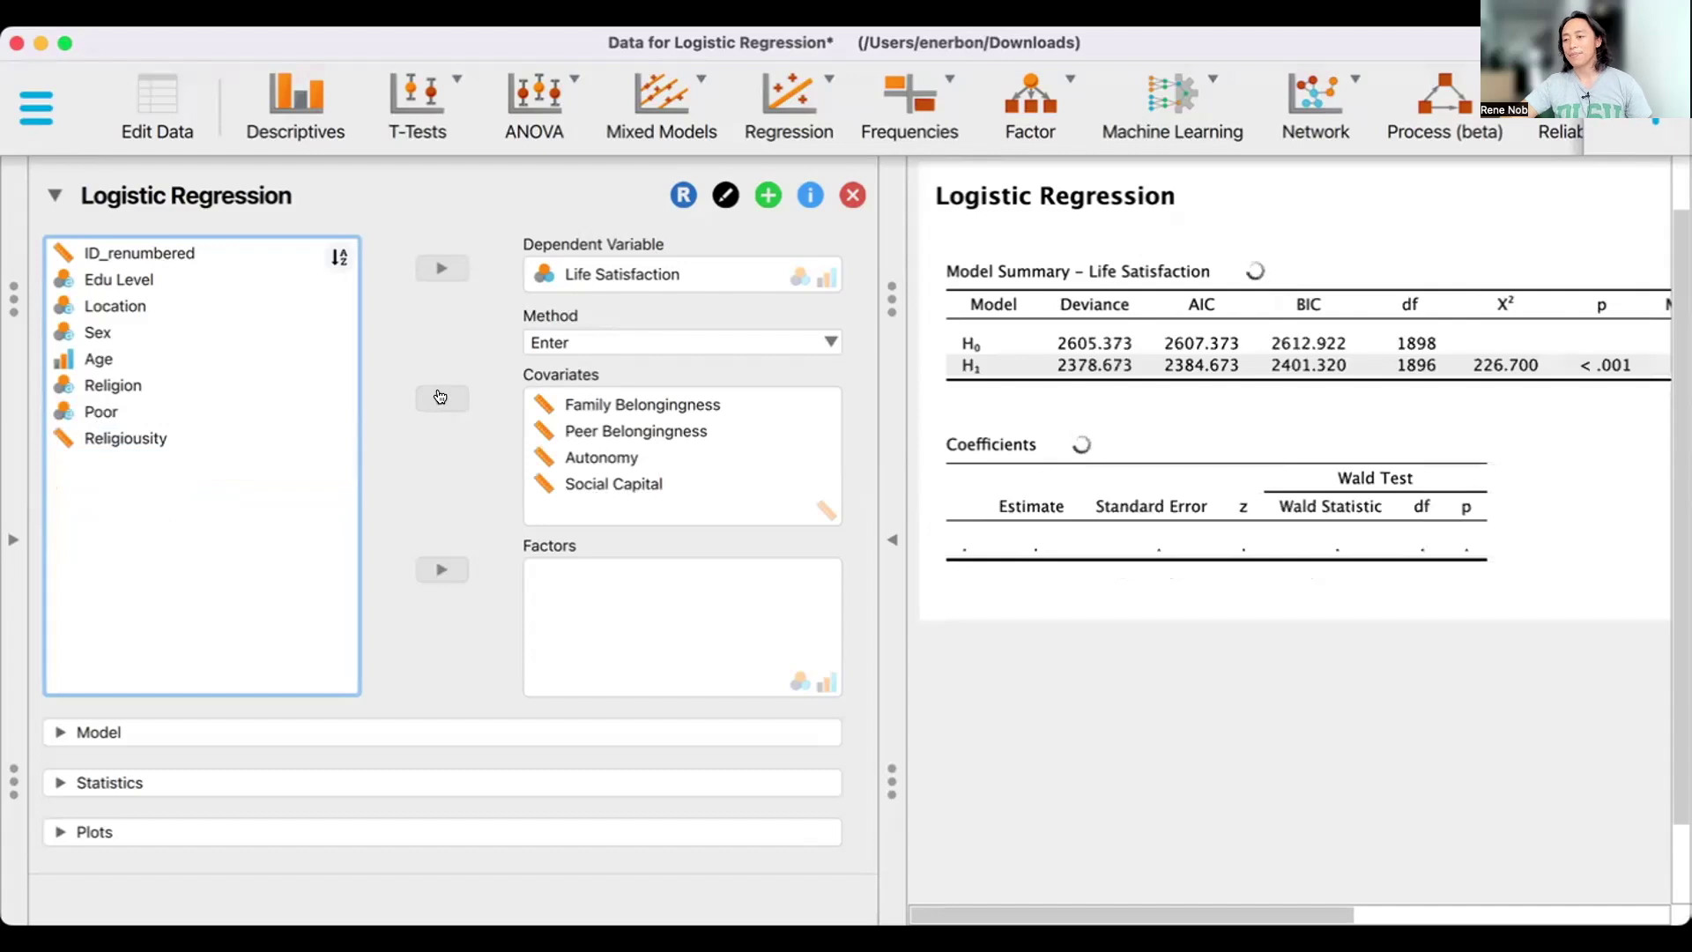
{"action": "key", "text": "Tab"}
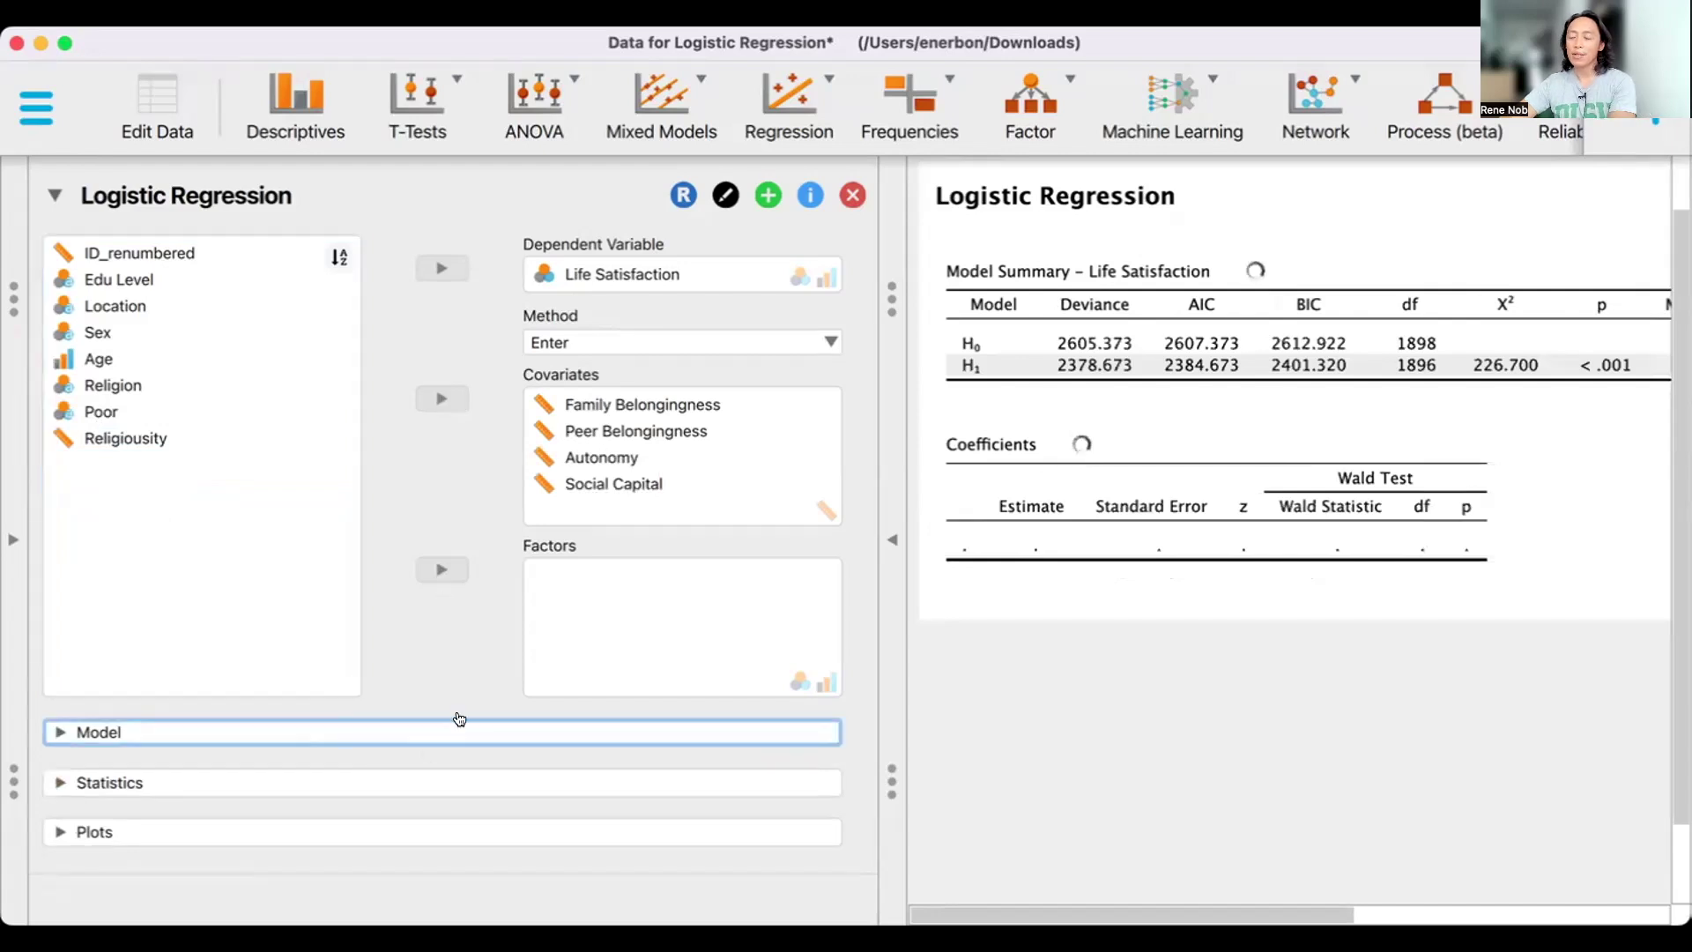
Under Statistics, enable Standardized coefficients and Multicollinearity Diagnostics
{"action": "left_click", "coordinate": [502, 779]}
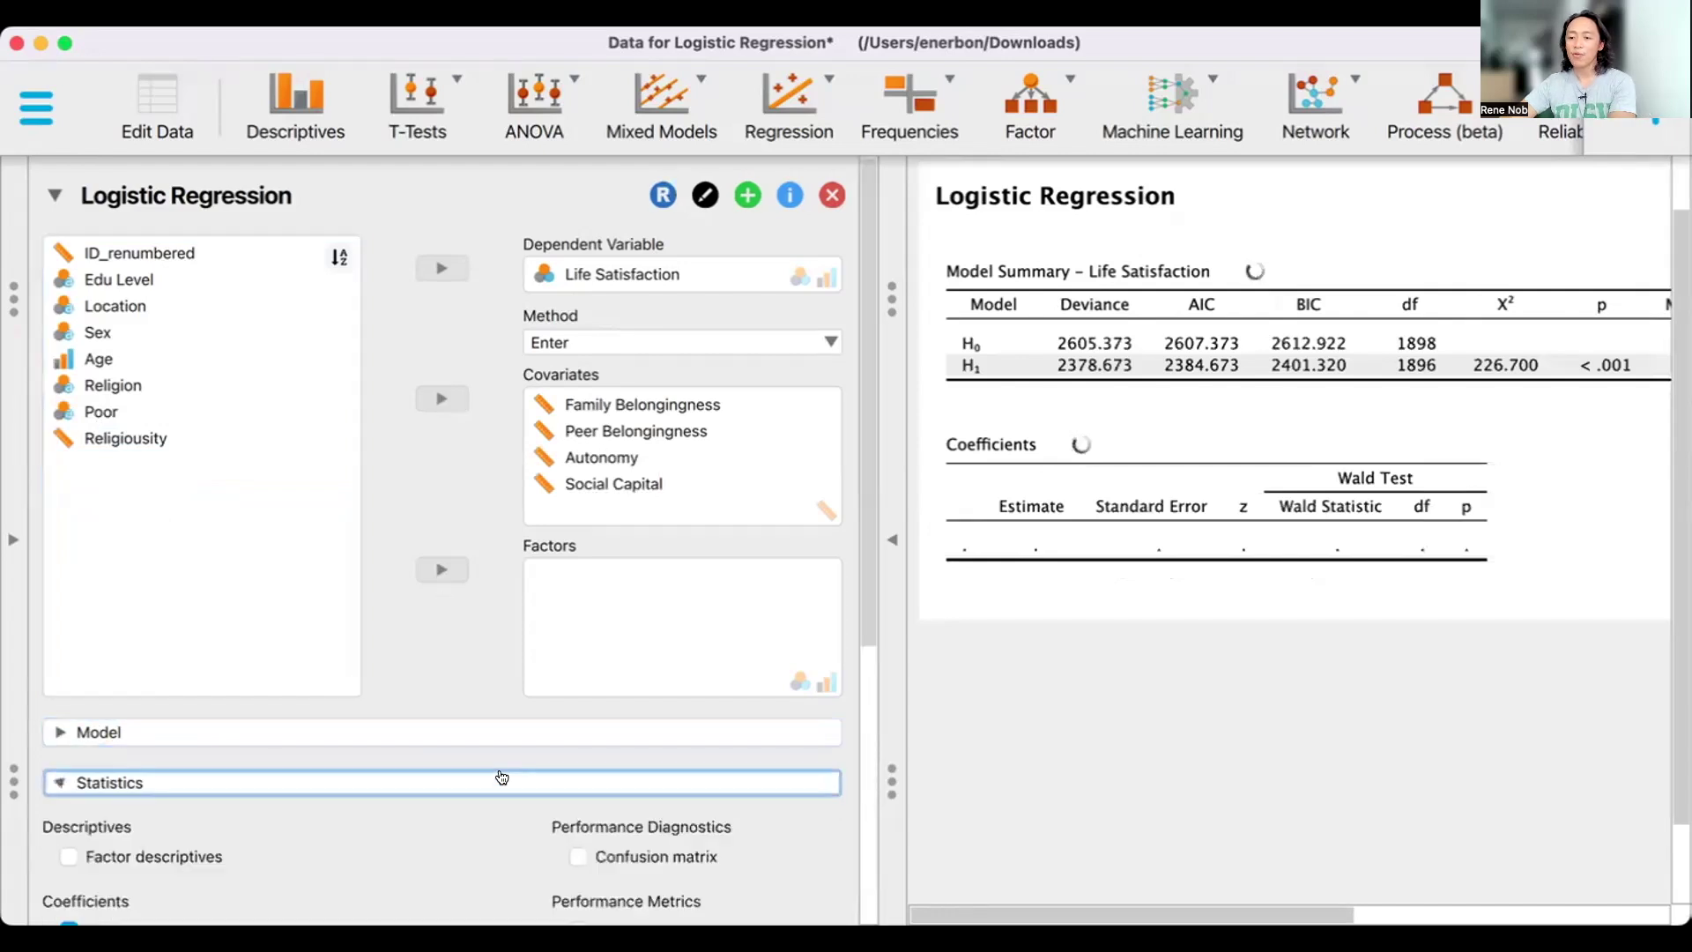
{"action": "scroll", "coordinate": [502, 779], "scroll_direction": "down", "scroll_amount": 3}
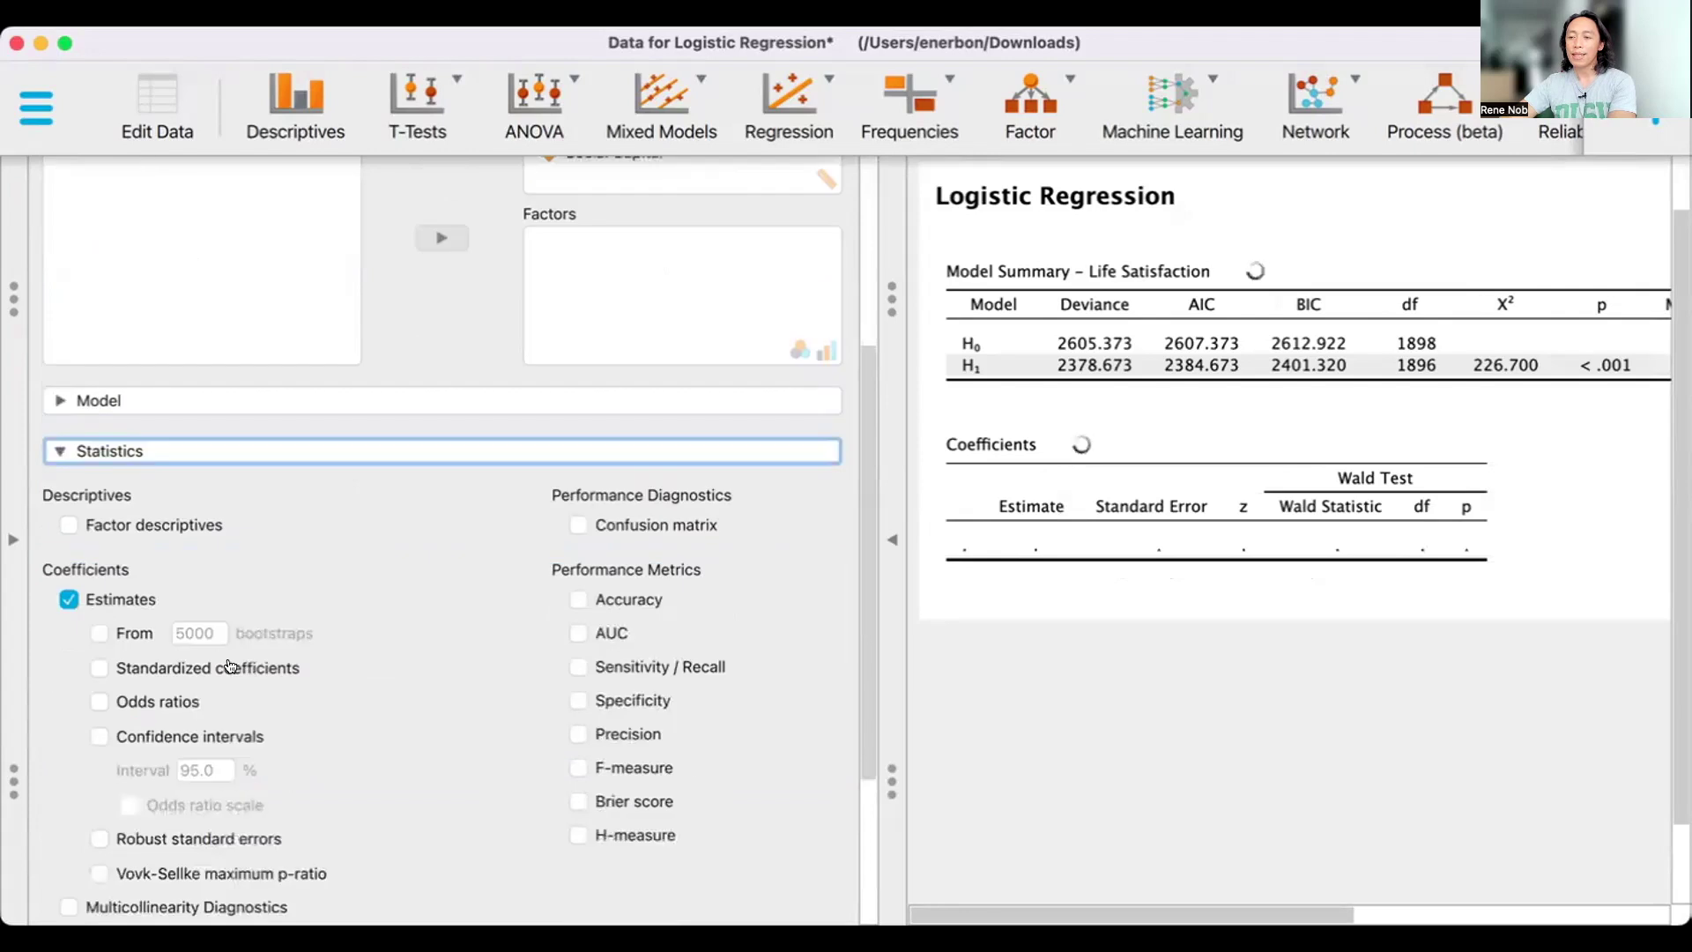
{"action": "left_click", "coordinate": [98, 668]}
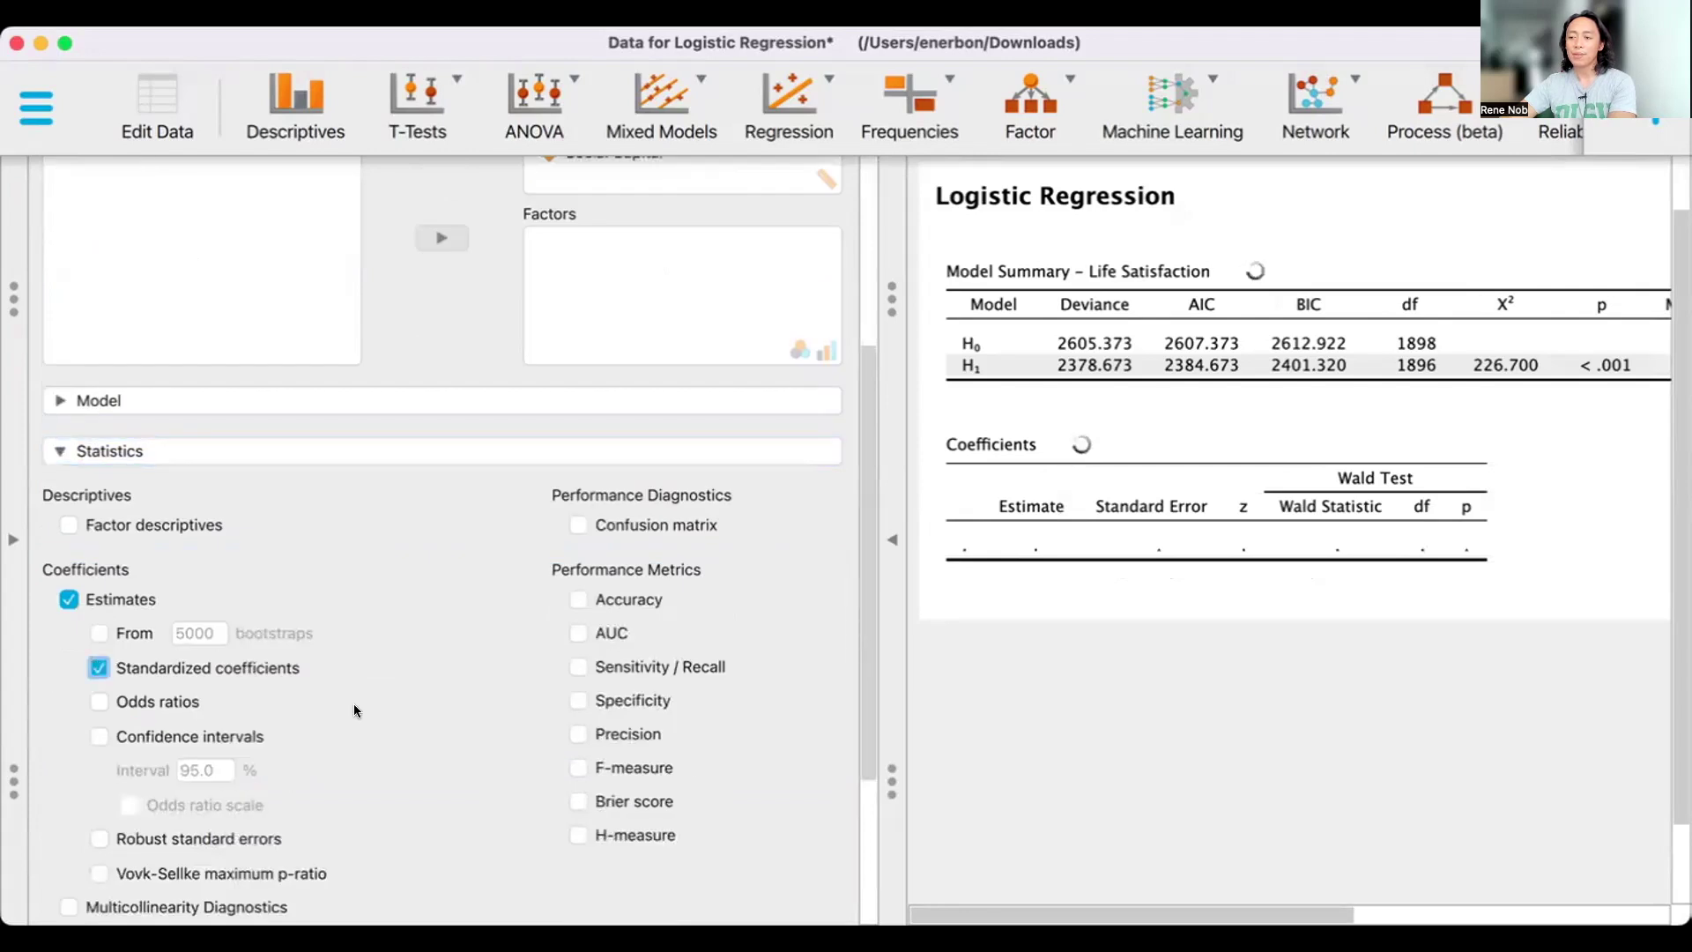
{"action": "scroll", "coordinate": [396, 723], "scroll_direction": "down", "scroll_amount": 4}
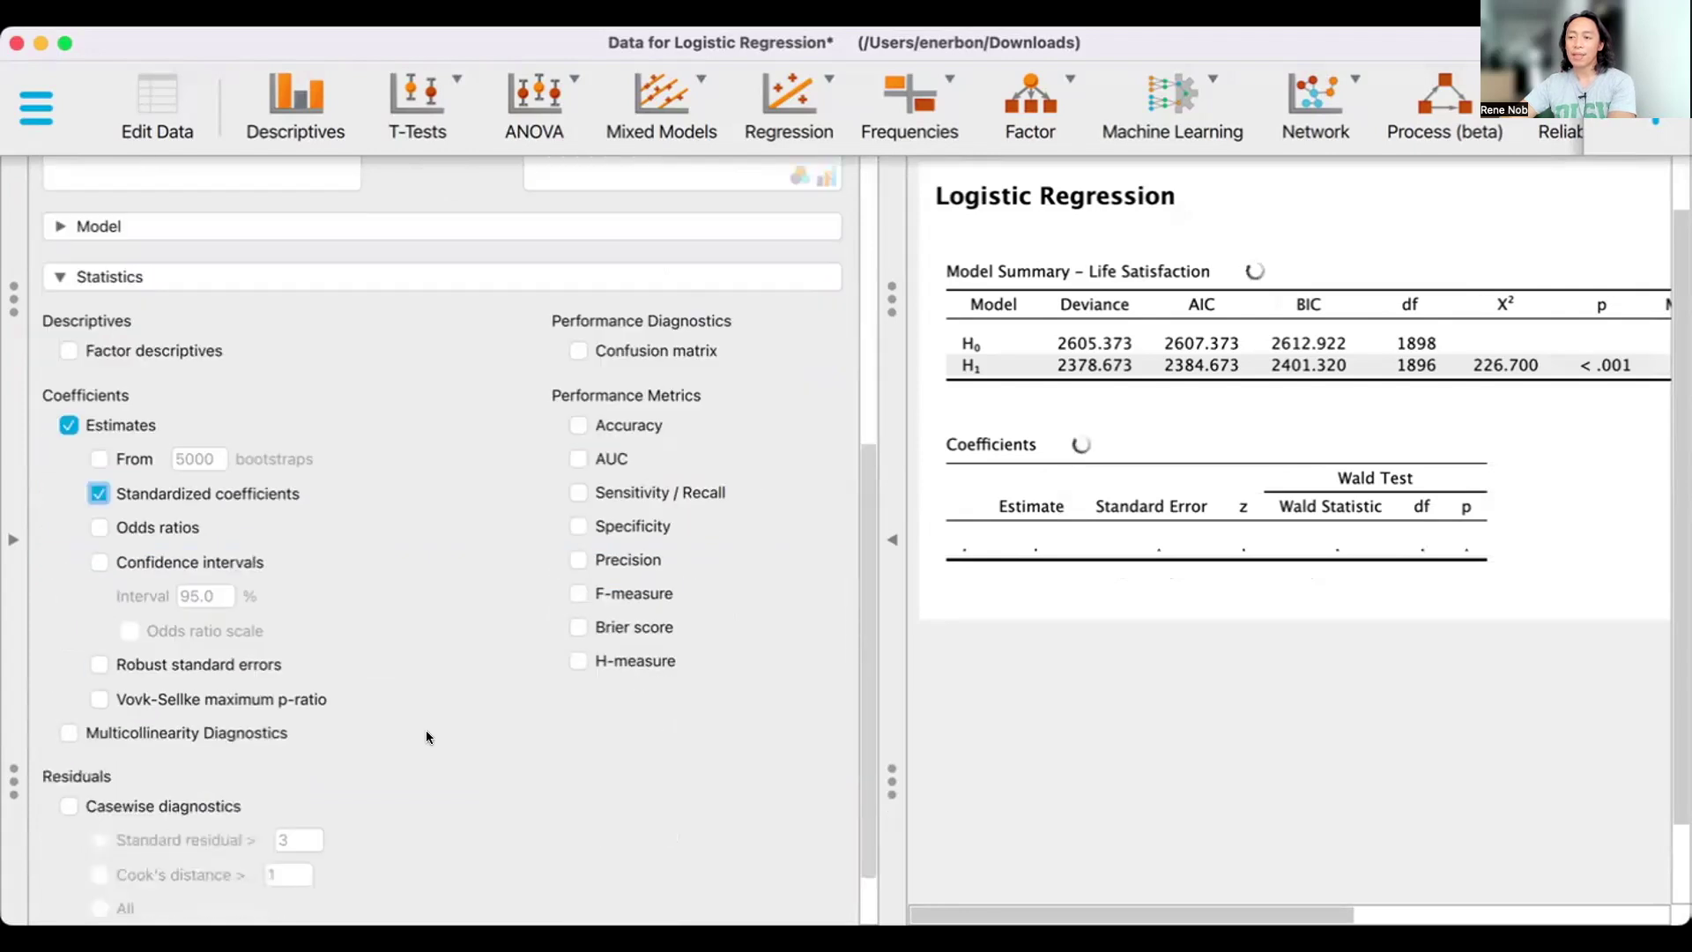
{"action": "left_click", "coordinate": [66, 733]}
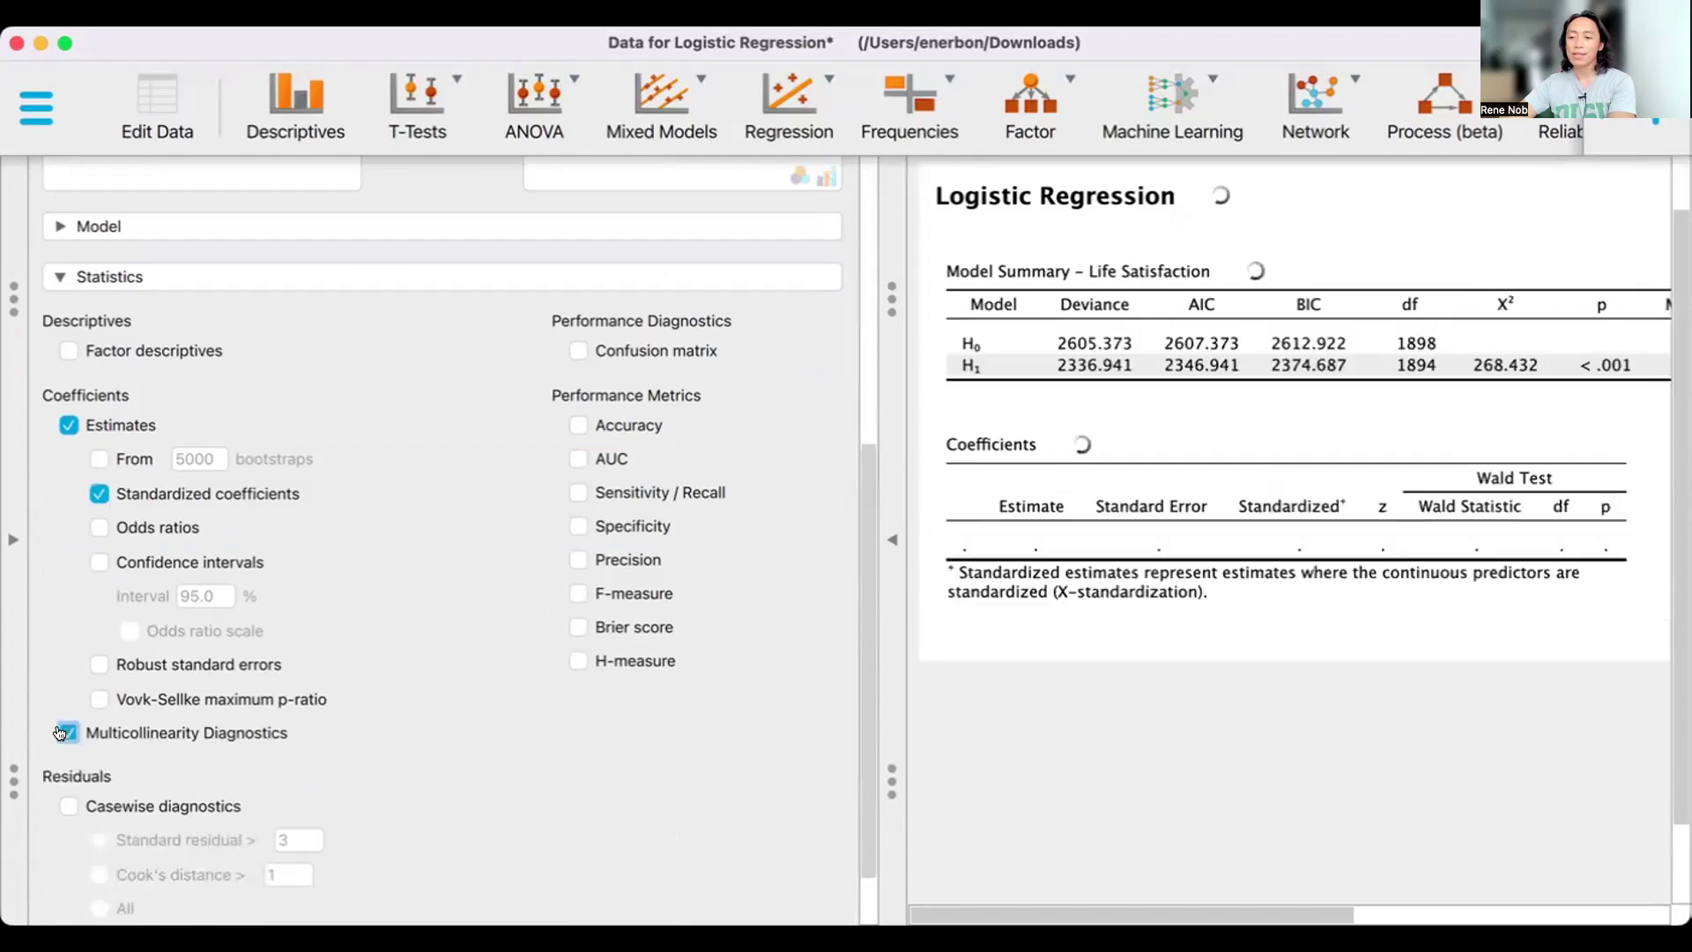
Collapse the options panel and scroll through the widened logistic regression results tables
{"action": "left_click", "coordinate": [970, 652]}
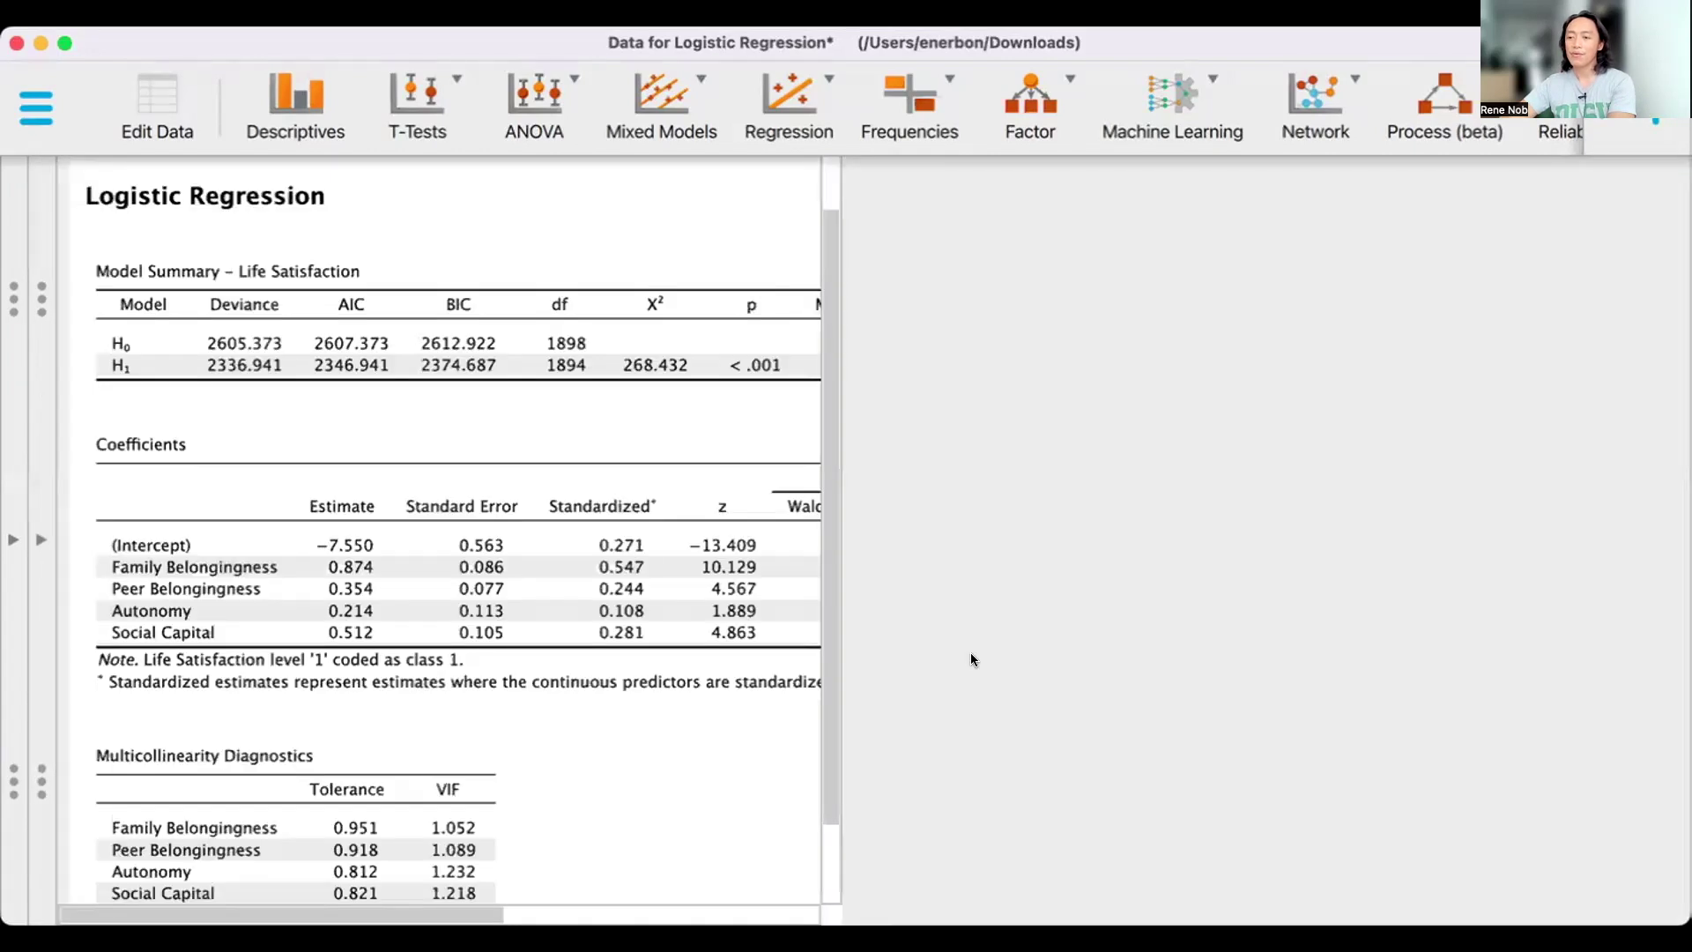
{"action": "scroll", "coordinate": [970, 652], "scroll_direction": "down", "scroll_amount": 1}
{"action": "scroll", "coordinate": [972, 658], "scroll_direction": "down", "scroll_amount": 1}
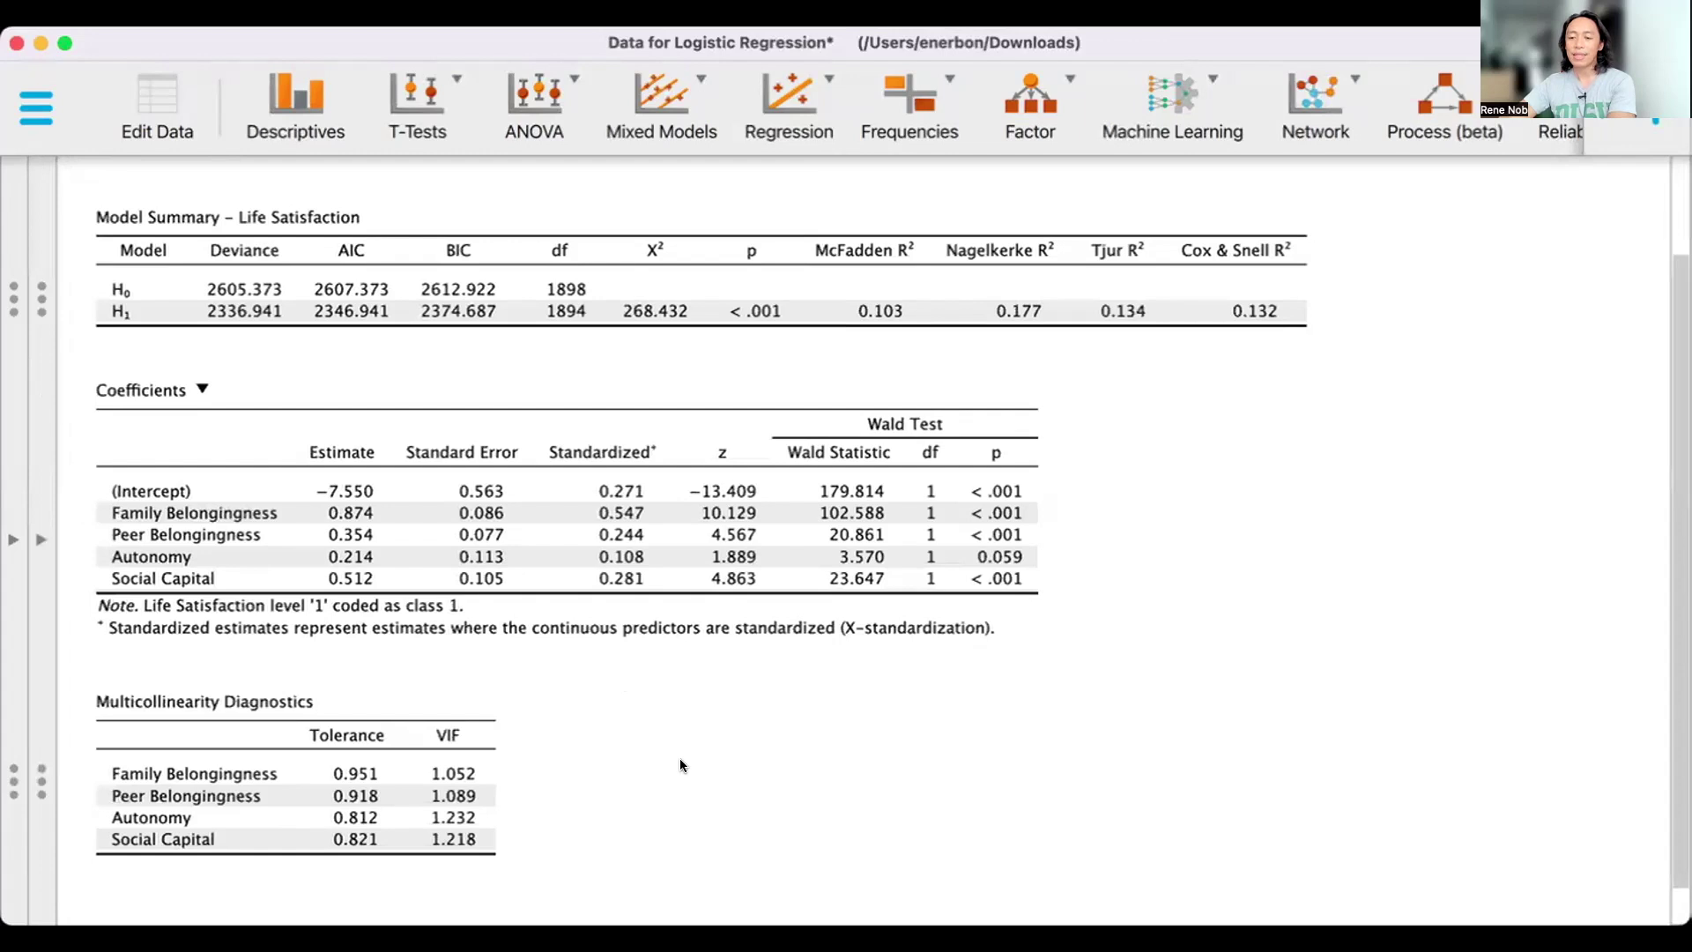
{"action": "scroll", "coordinate": [360, 749], "scroll_direction": "down", "scroll_amount": 2}
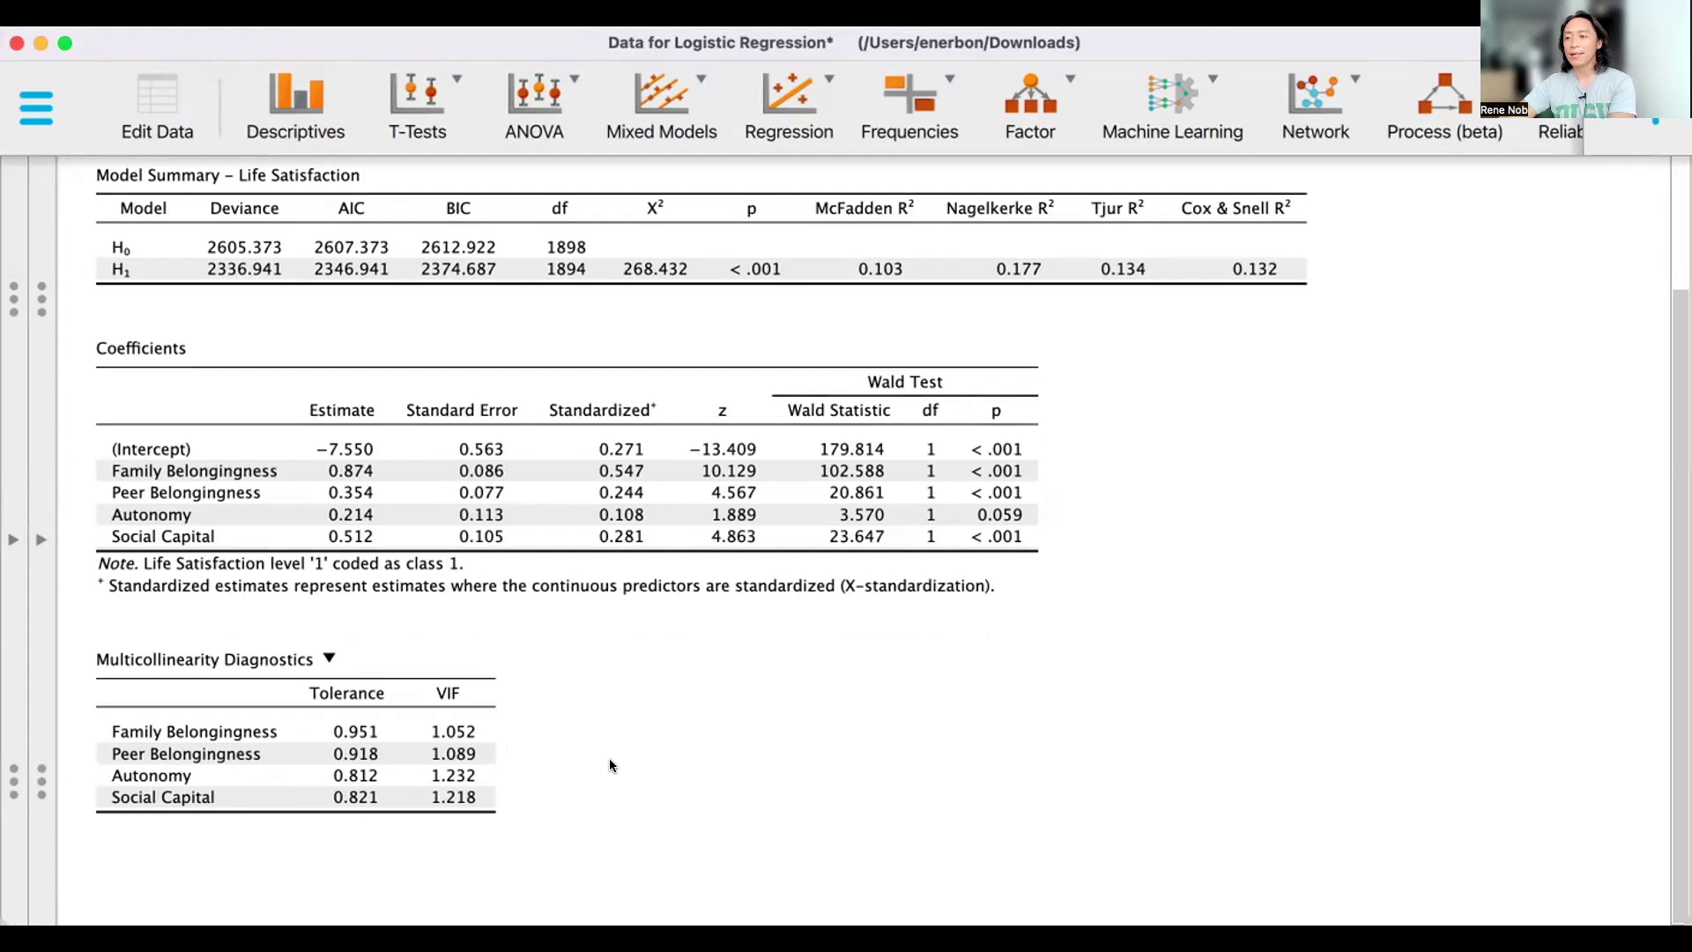
{"action": "scroll", "coordinate": [609, 758], "scroll_direction": "up", "scroll_amount": 3}
{"action": "scroll", "coordinate": [1320, 758], "scroll_direction": "up", "scroll_amount": 1}
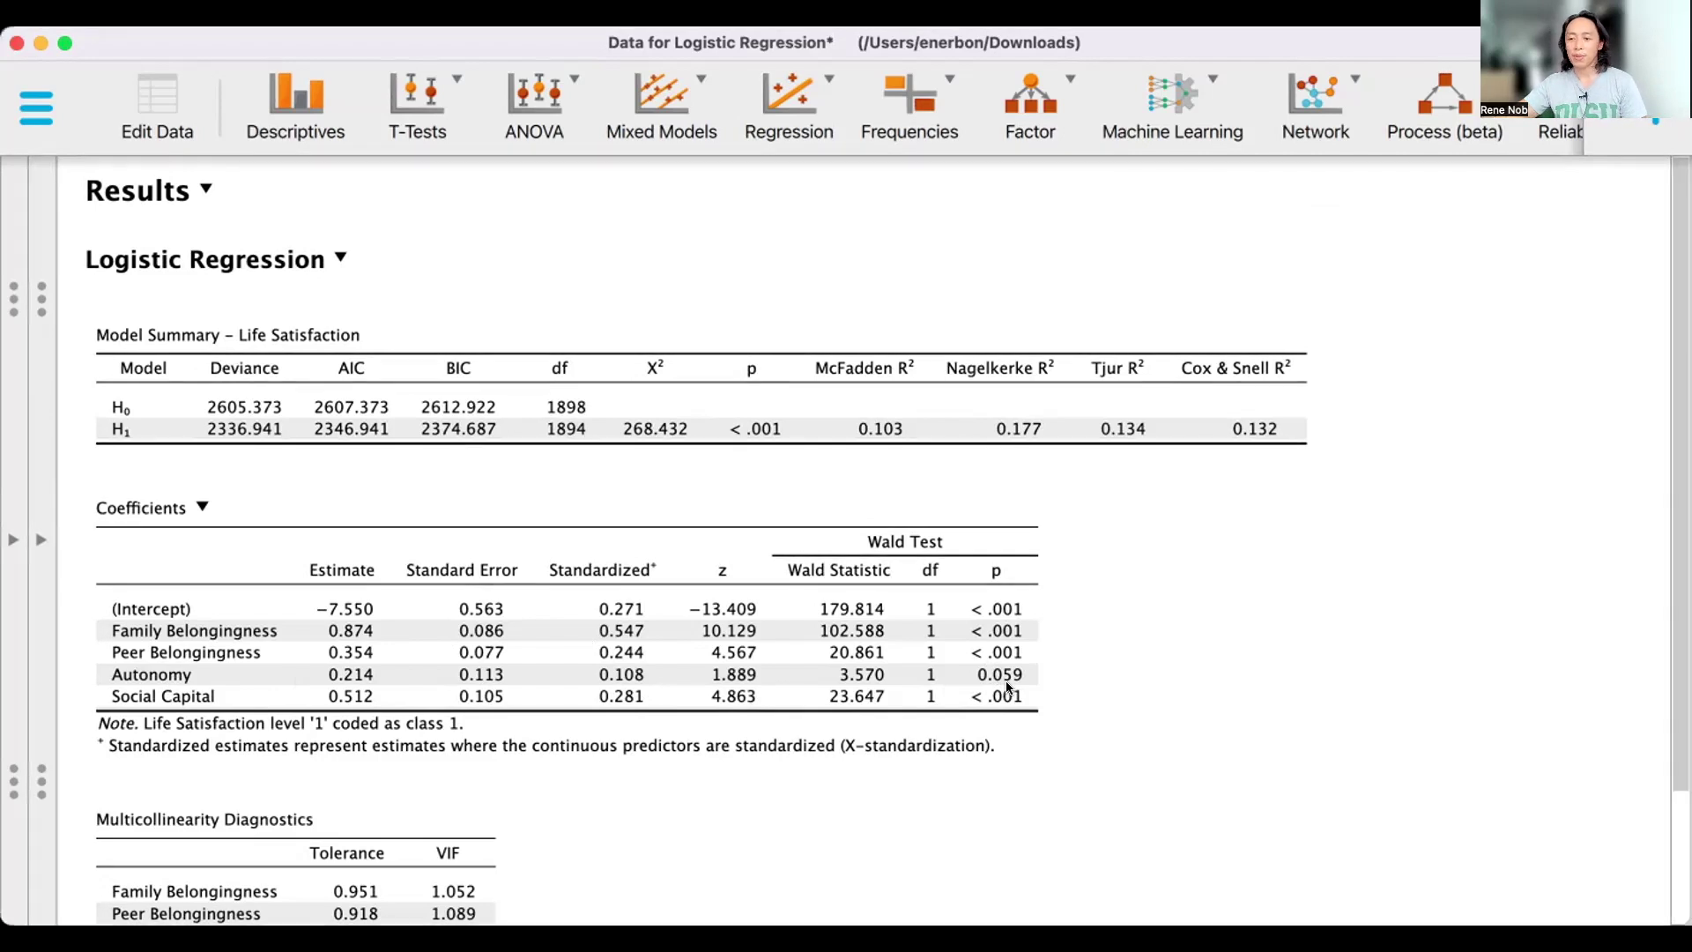
Scroll down the results to review the logistic regression coefficients
{"action": "scroll", "coordinate": [341, 635], "scroll_direction": "down", "scroll_amount": 2}
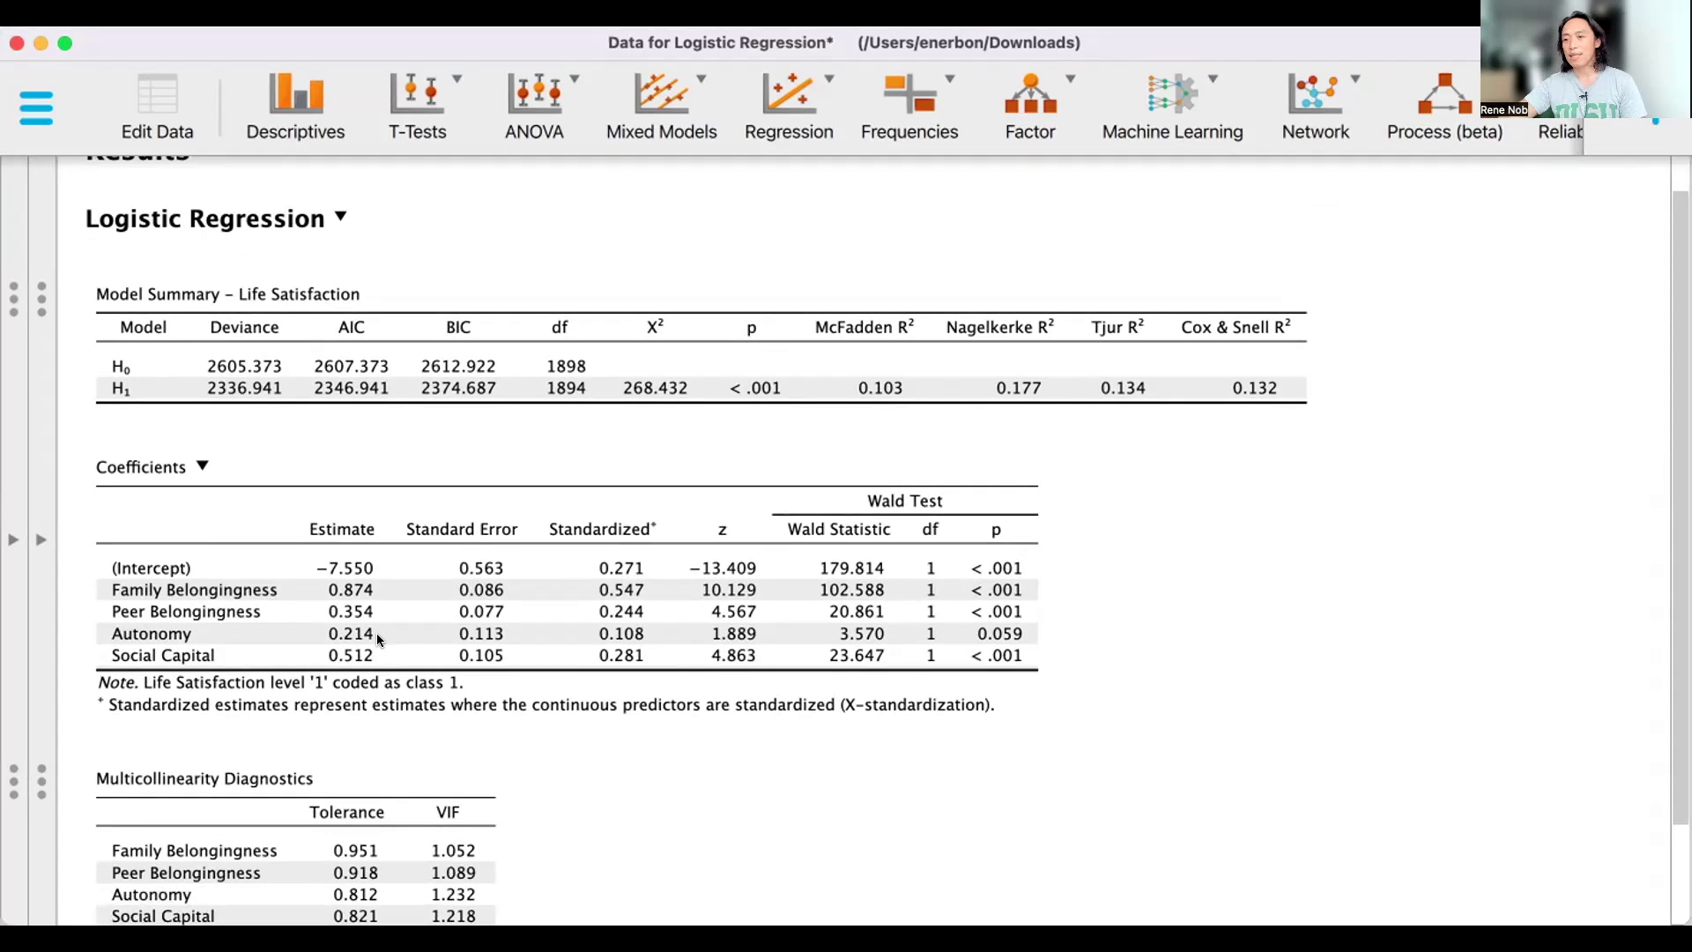
{"action": "scroll", "coordinate": [641, 746], "scroll_direction": "down", "scroll_amount": 1}
Reopen the settings, enable 95% confidence intervals for coefficients, then hide the panel again
{"action": "left_click", "coordinate": [641, 745]}
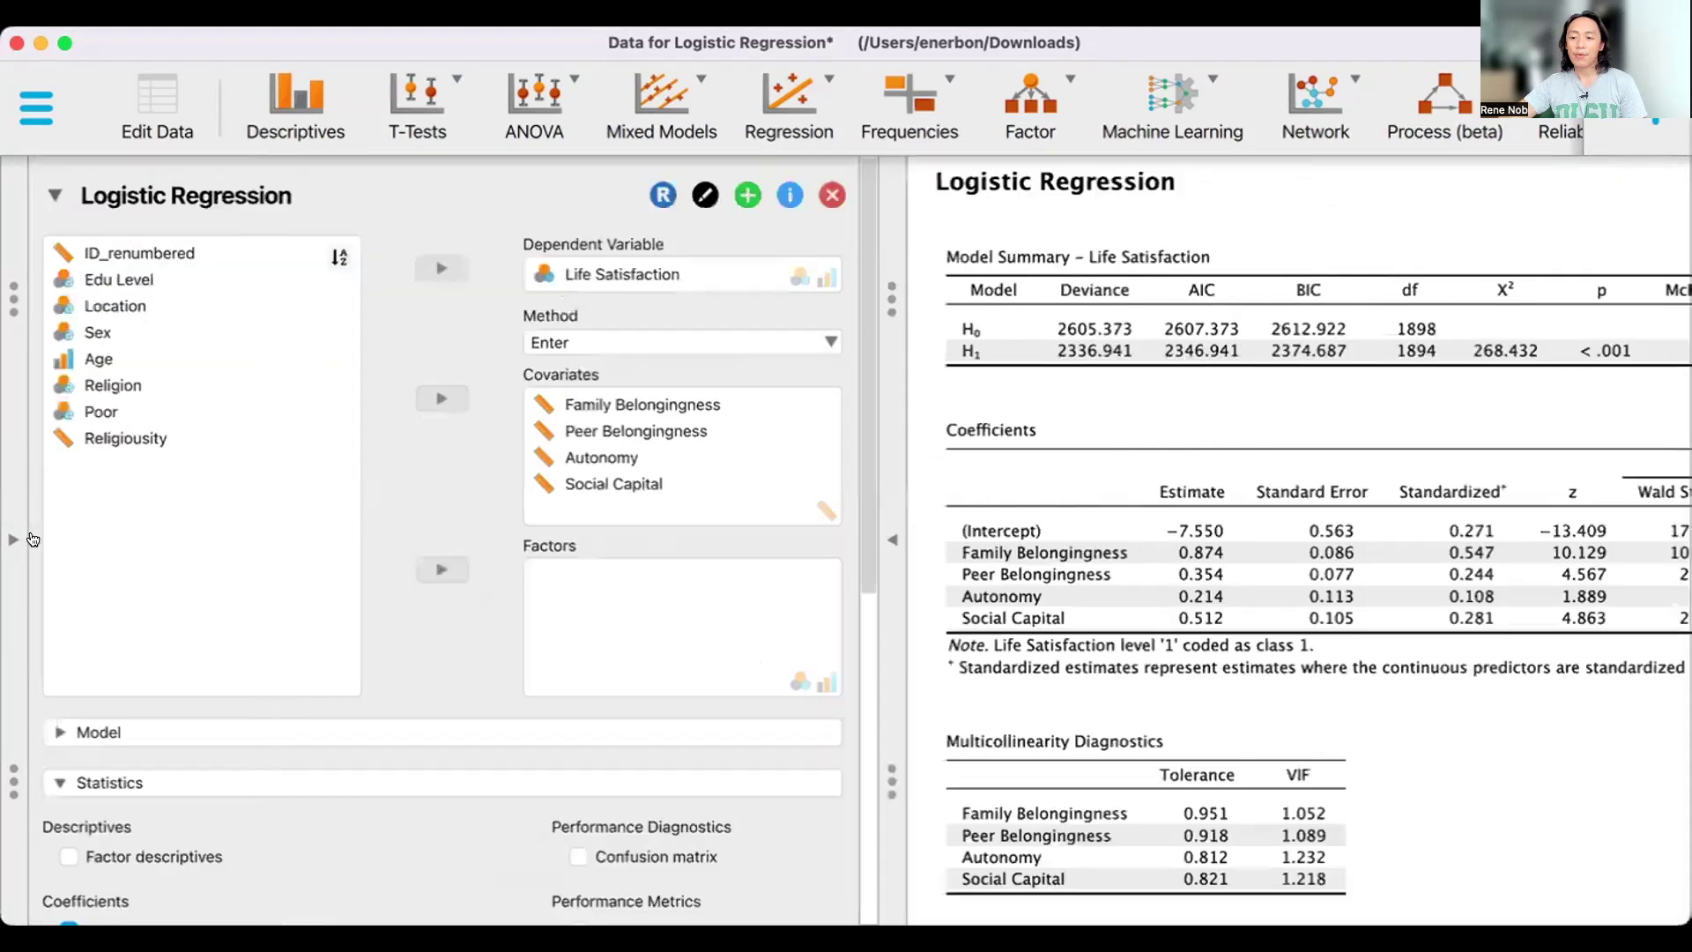
{"action": "scroll", "coordinate": [274, 828], "scroll_direction": "down", "scroll_amount": 3}
{"action": "scroll", "coordinate": [273, 829], "scroll_direction": "down", "scroll_amount": 2}
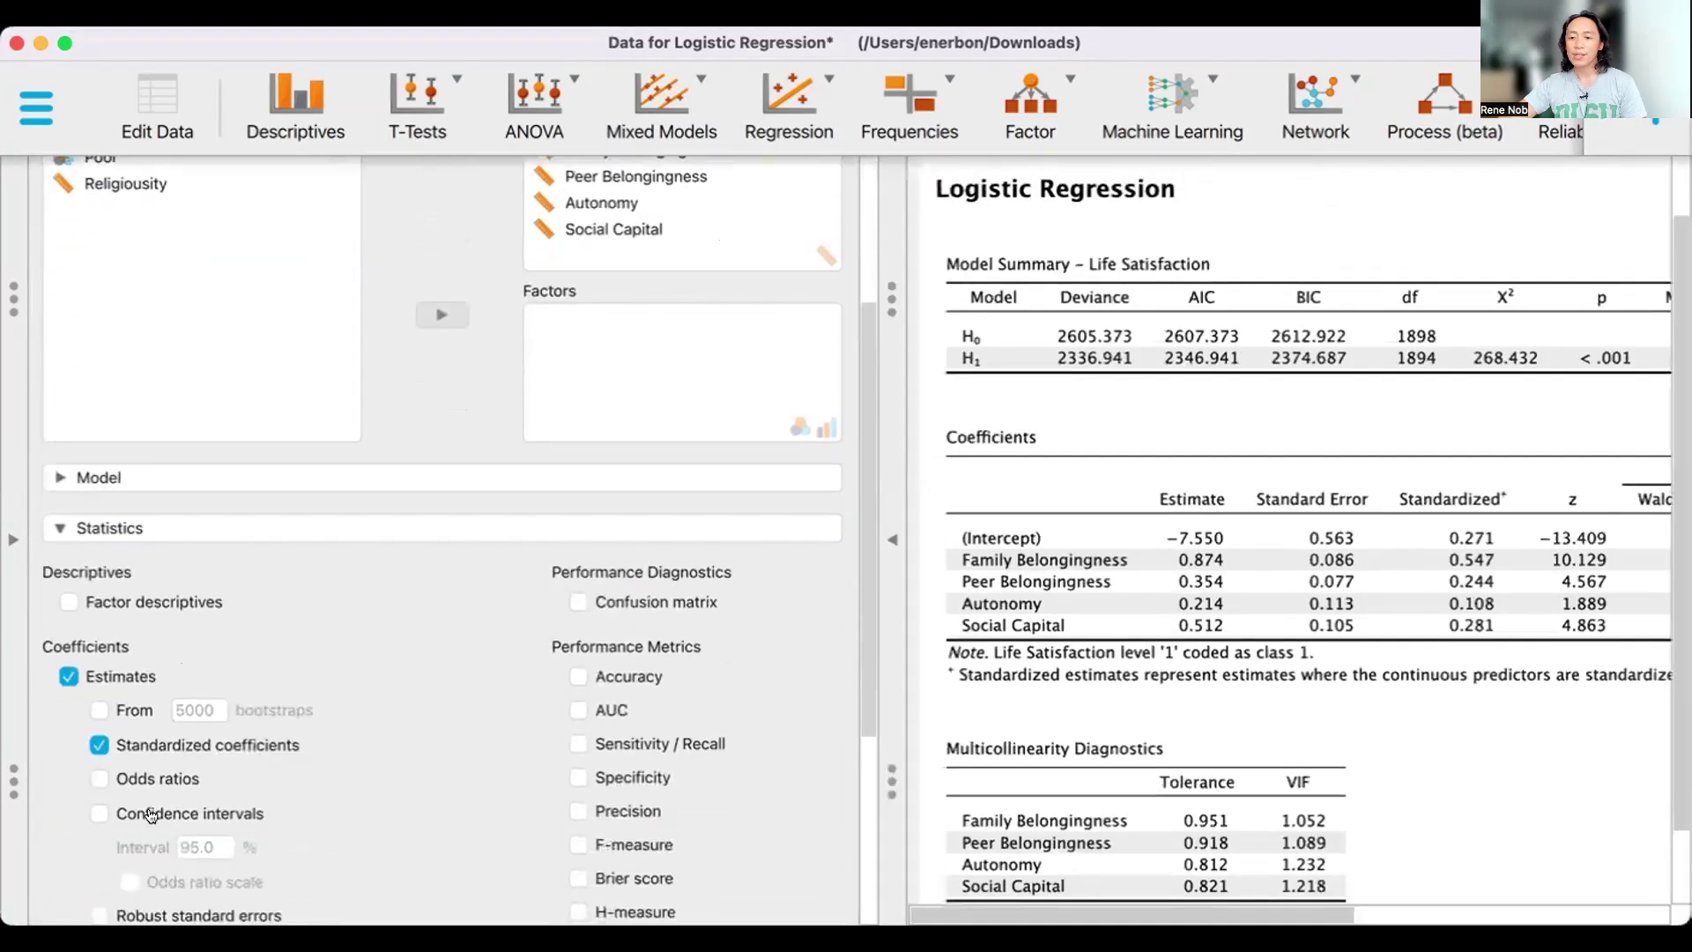
{"action": "left_click", "coordinate": [98, 814]}
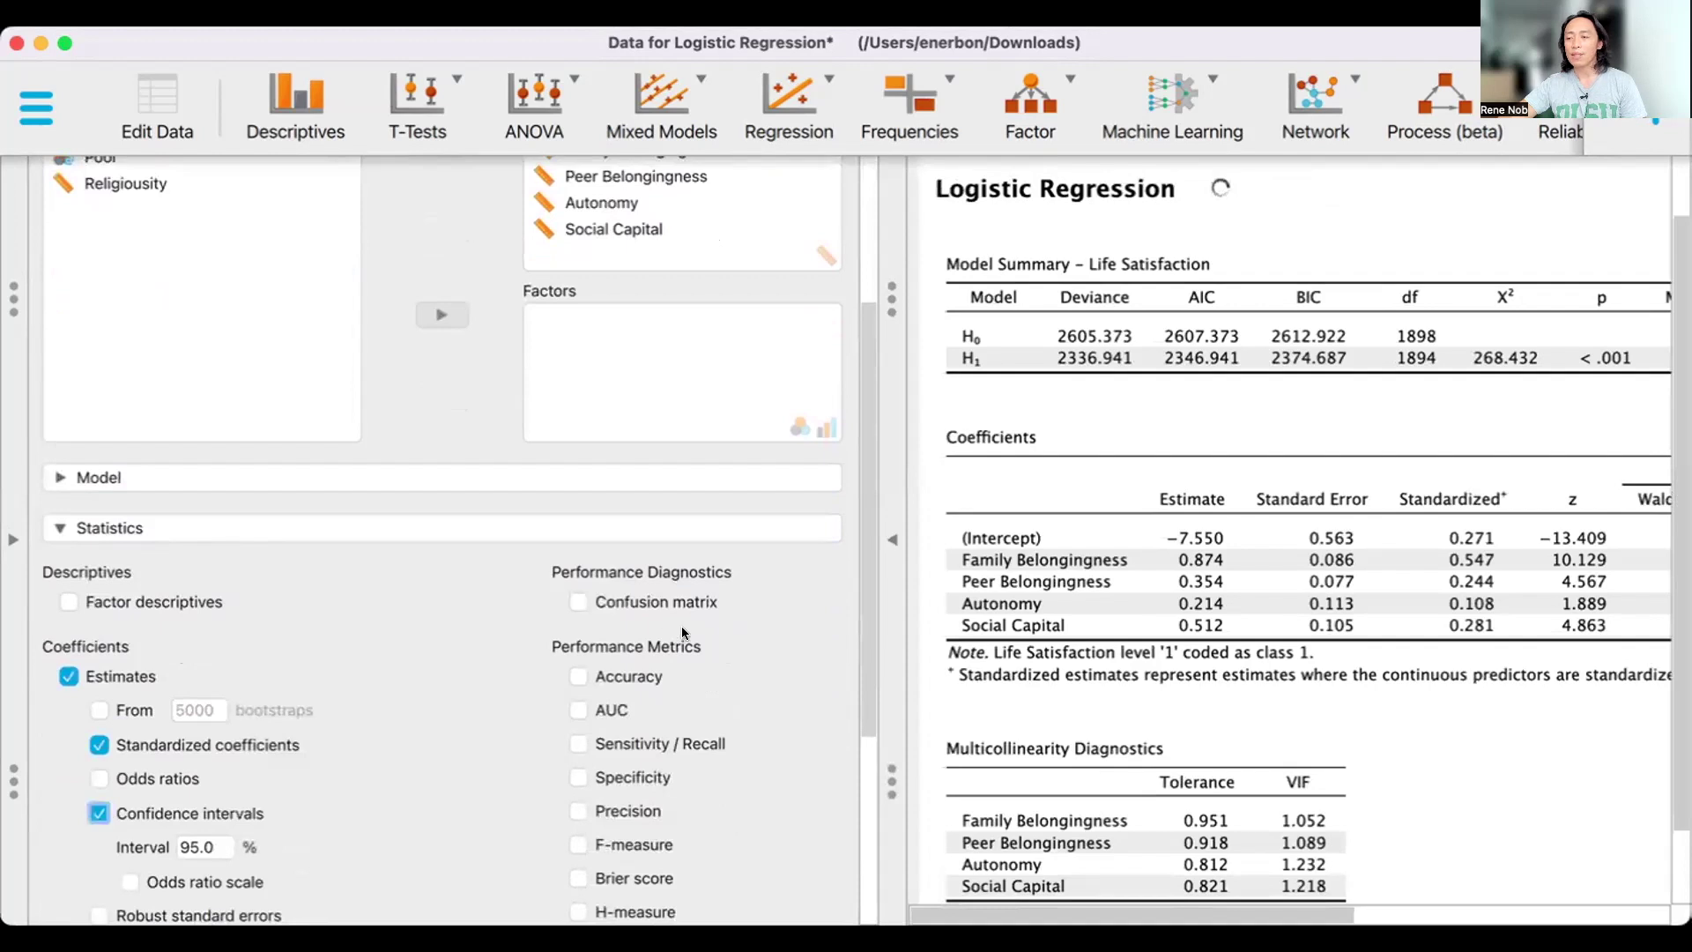
{"action": "left_click", "coordinate": [890, 539]}
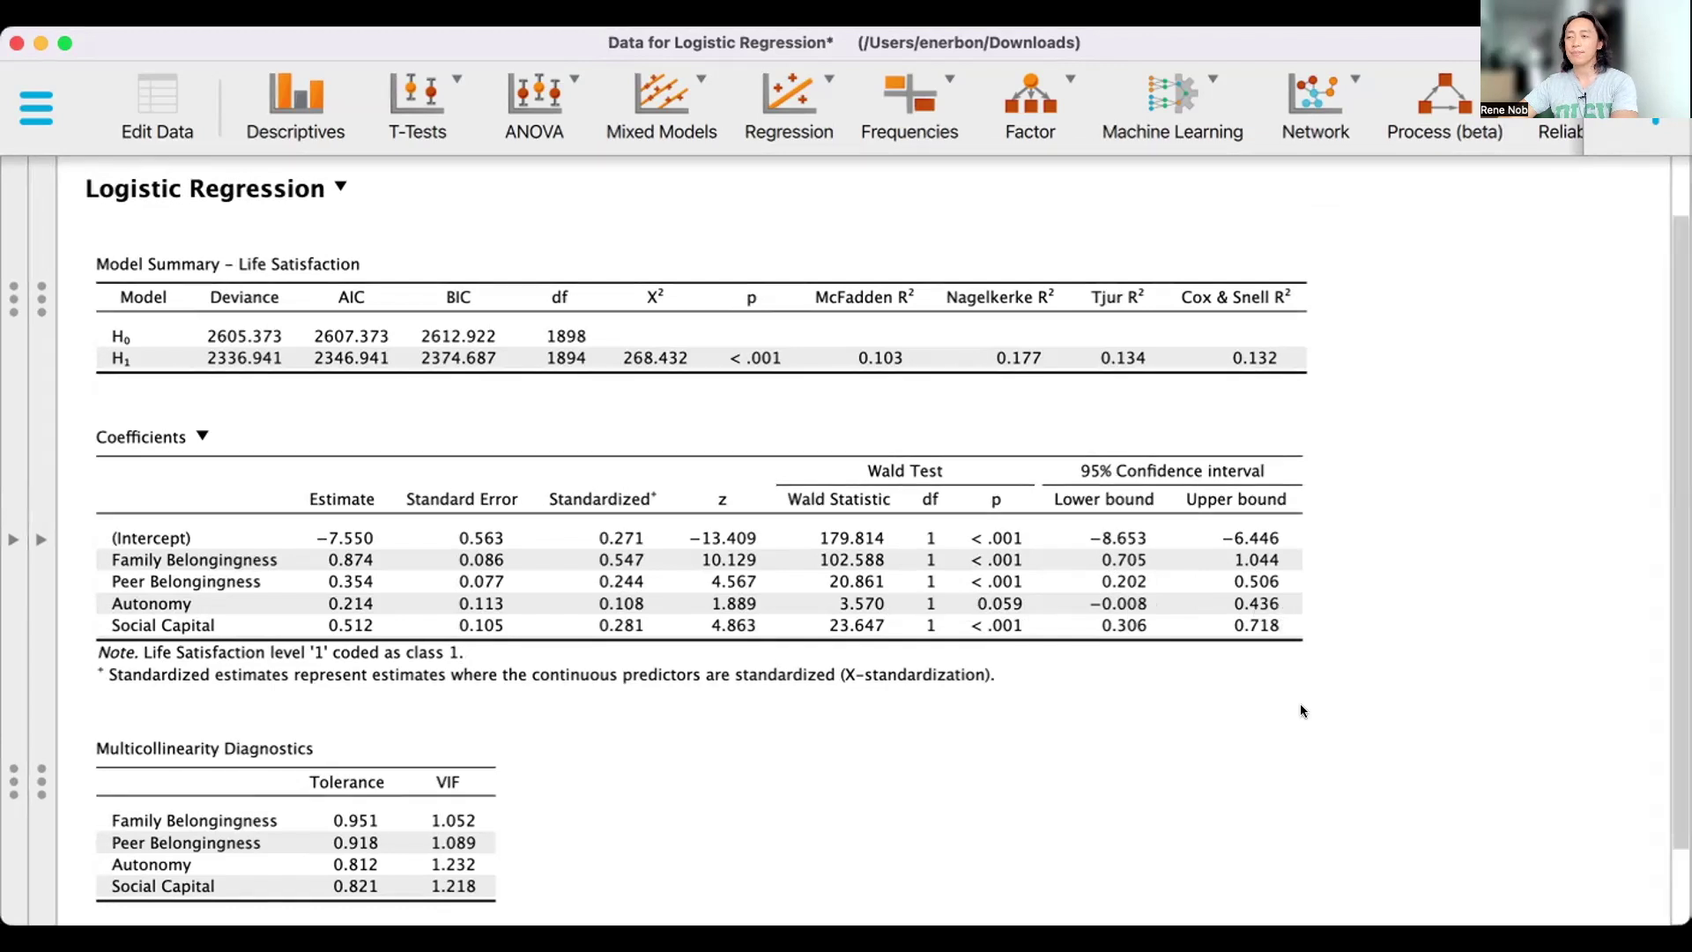
{"action": "scroll", "coordinate": [1300, 710], "scroll_direction": "up", "scroll_amount": 2}
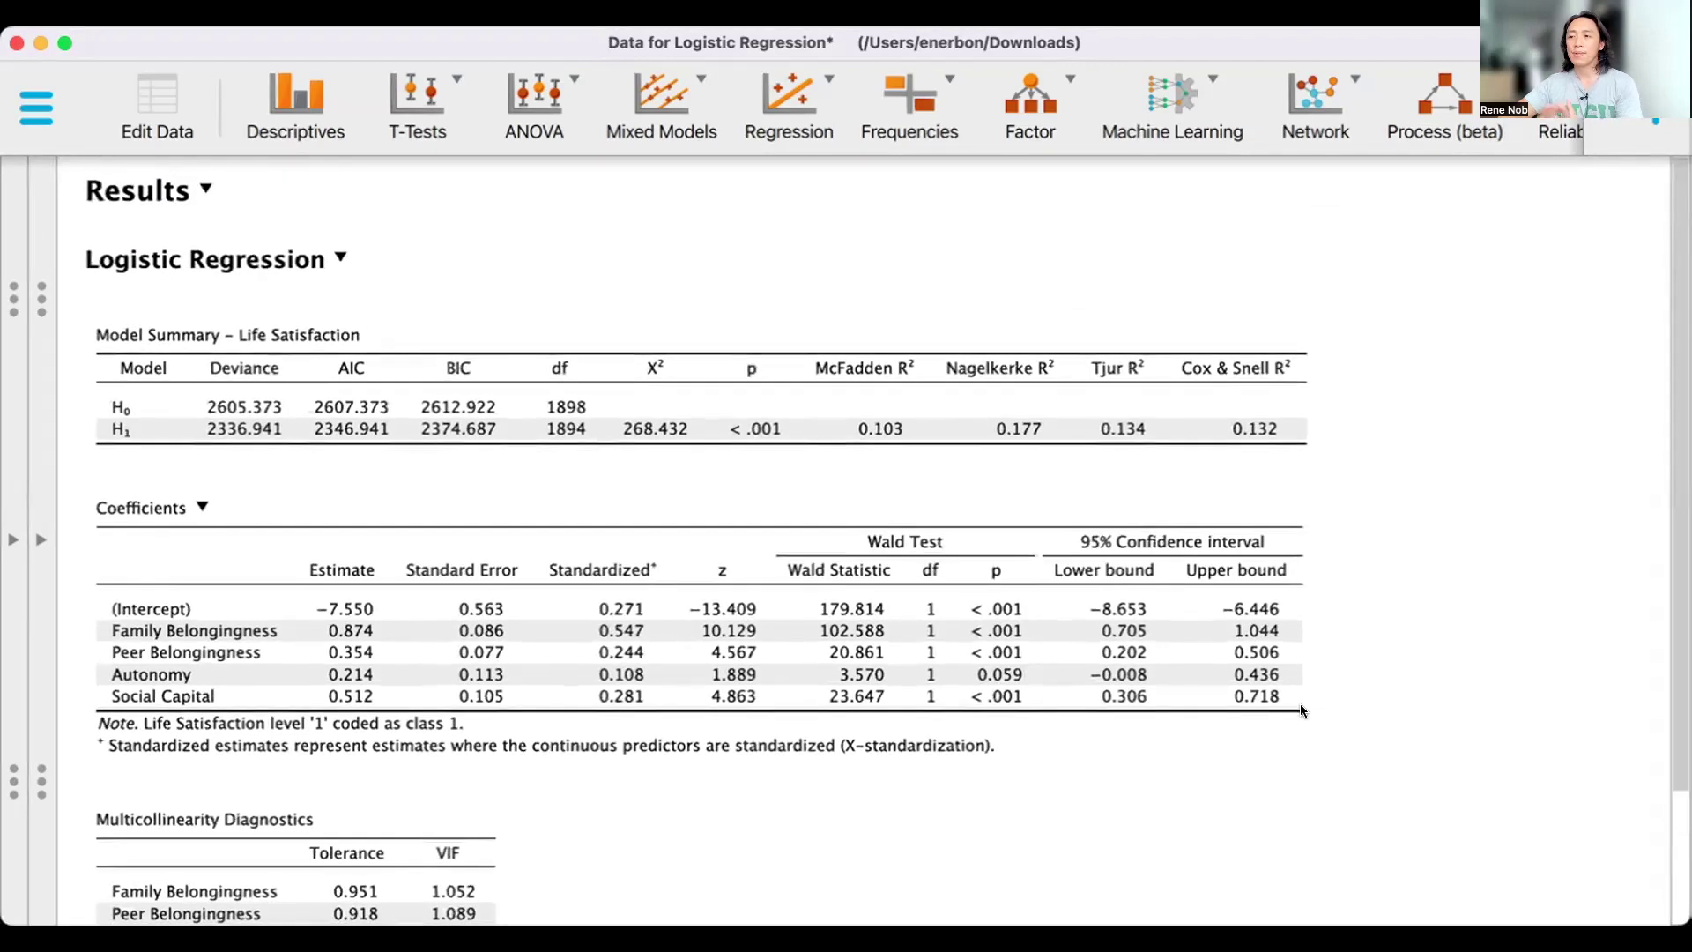